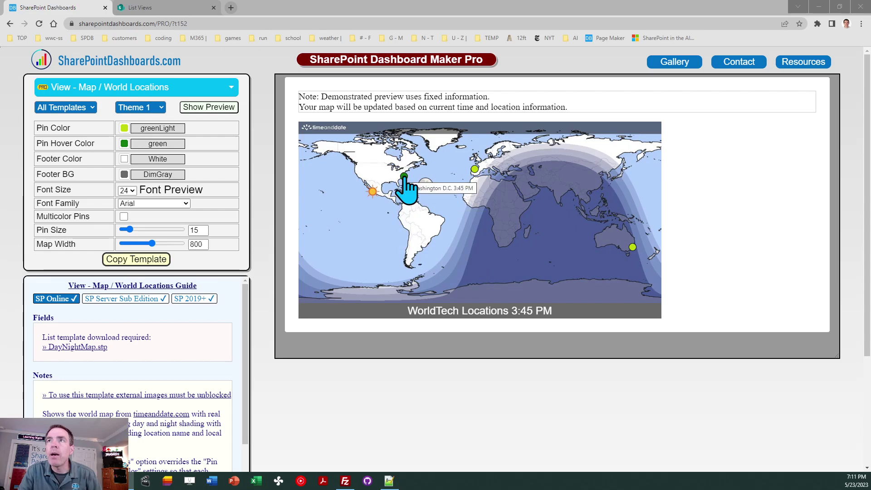
Step: Set the world map preview's Map Width to 888 and Pin Size to 19
mouse_move(474, 169)
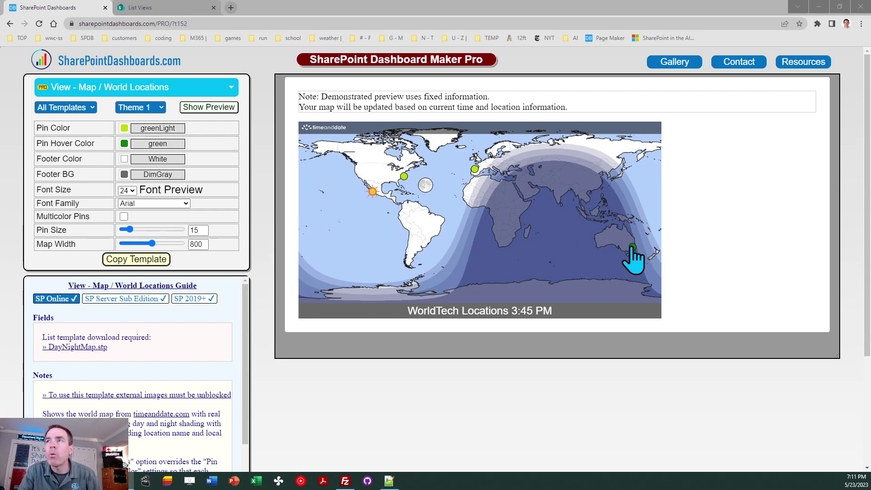
mouse_move(632, 246)
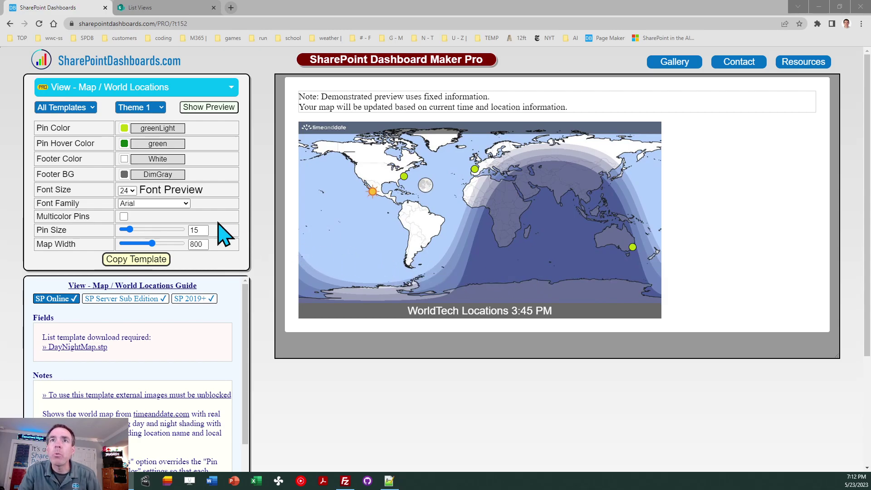
click(153, 243)
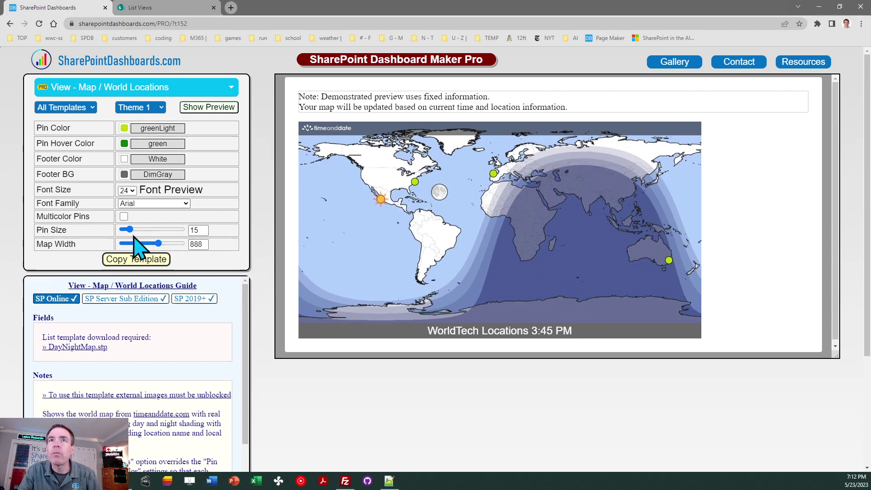
drag(131, 229, 135, 229)
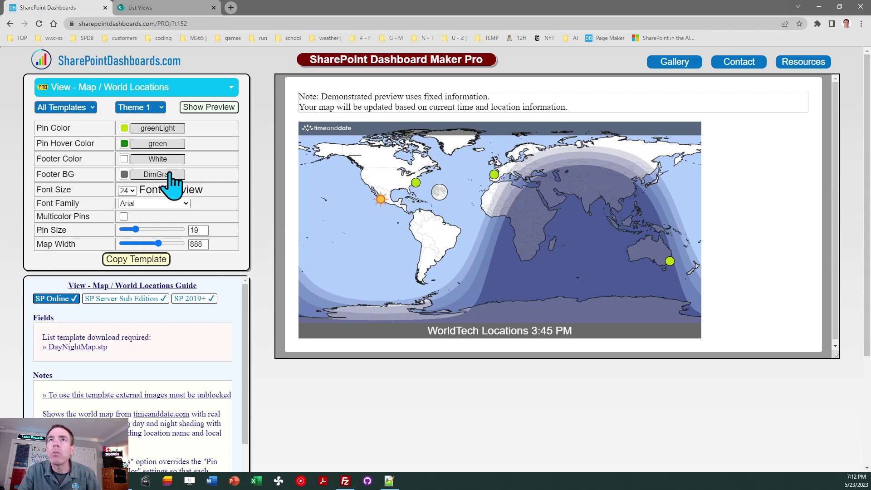
Step: Try Theme 2, then apply Theme 3 with multicolour pins to the map
click(153, 109)
click(136, 129)
click(155, 108)
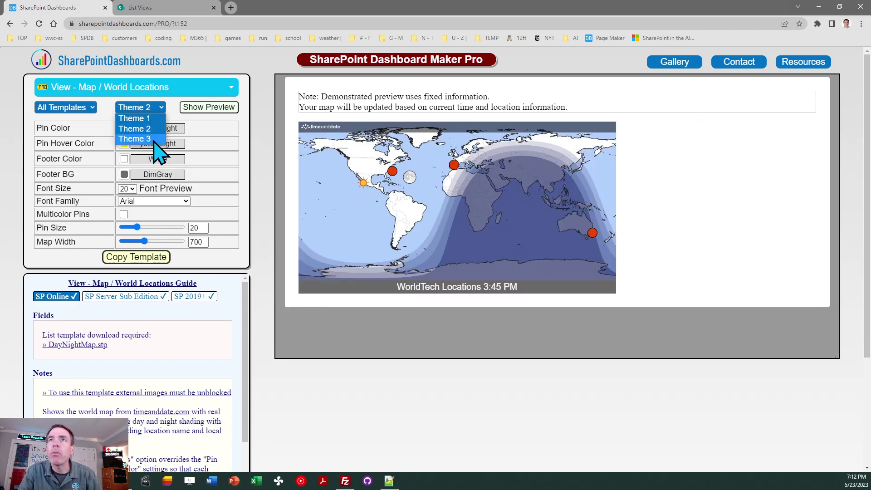
click(154, 139)
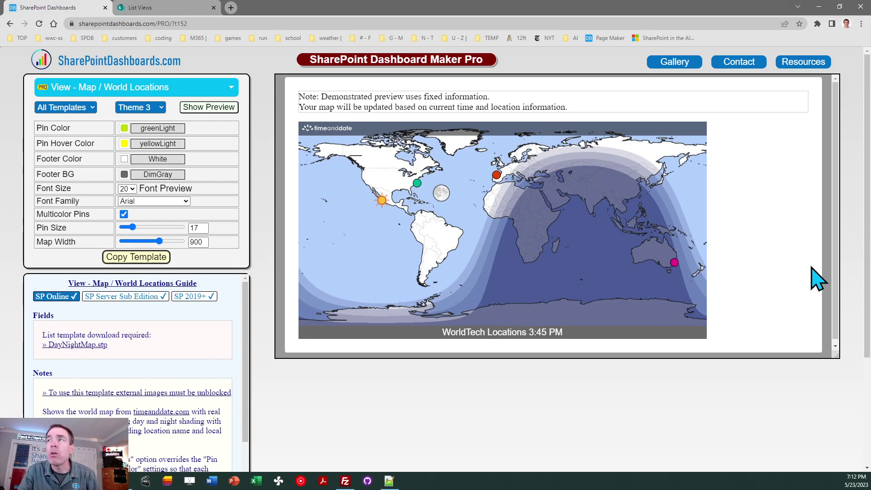
drag(868, 256, 864, 344)
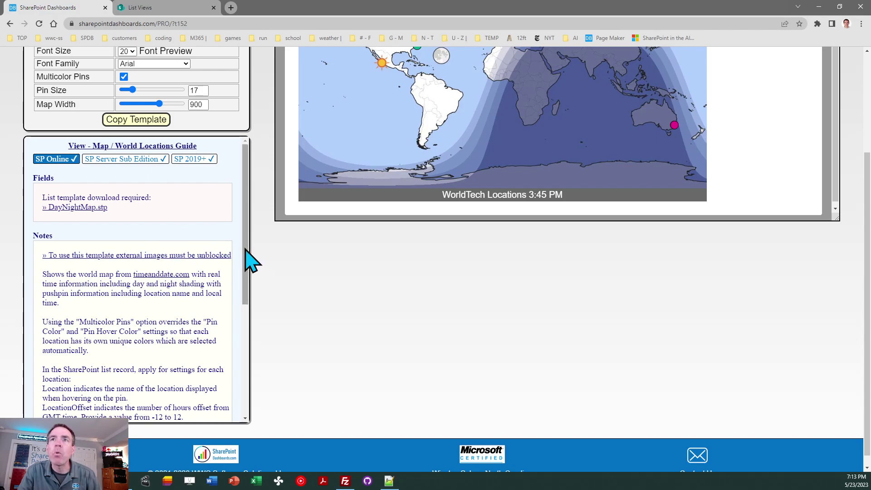
scroll(246, 258, down, 1)
scroll(250, 270, down, 1)
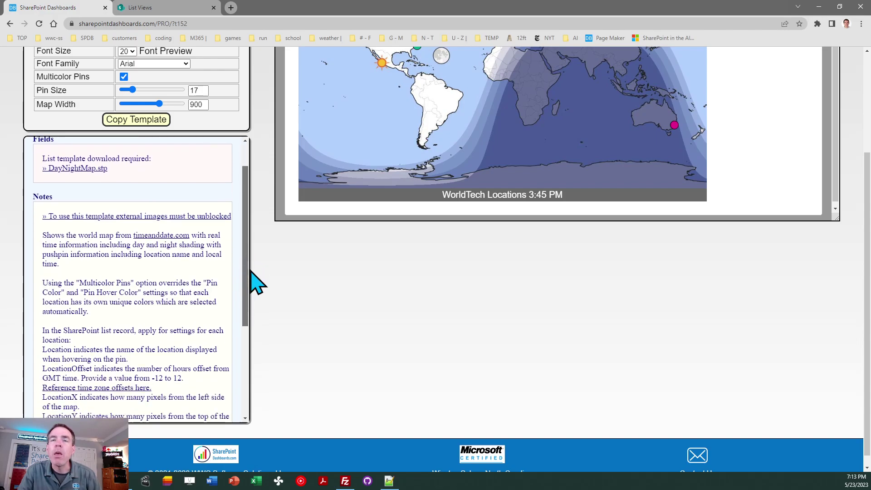
drag(251, 272, 252, 376)
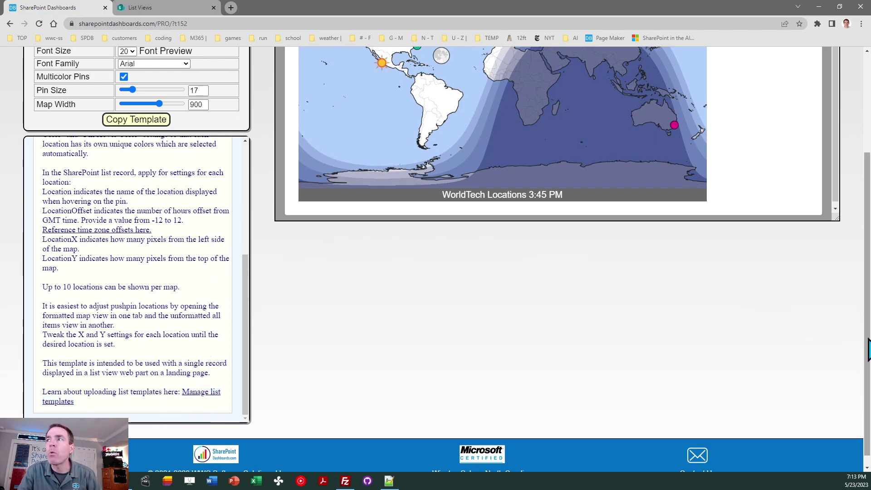
drag(867, 333, 867, 244)
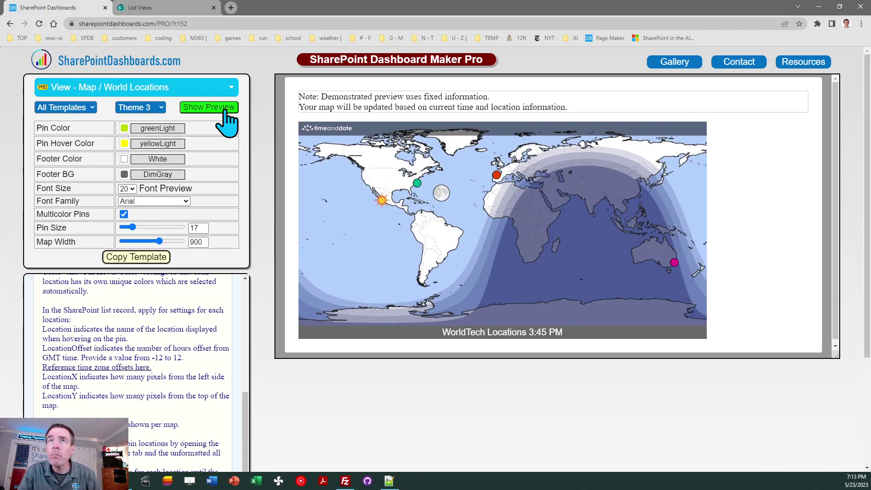
Step: Go to the List Views site and open its Site contents page
click(170, 8)
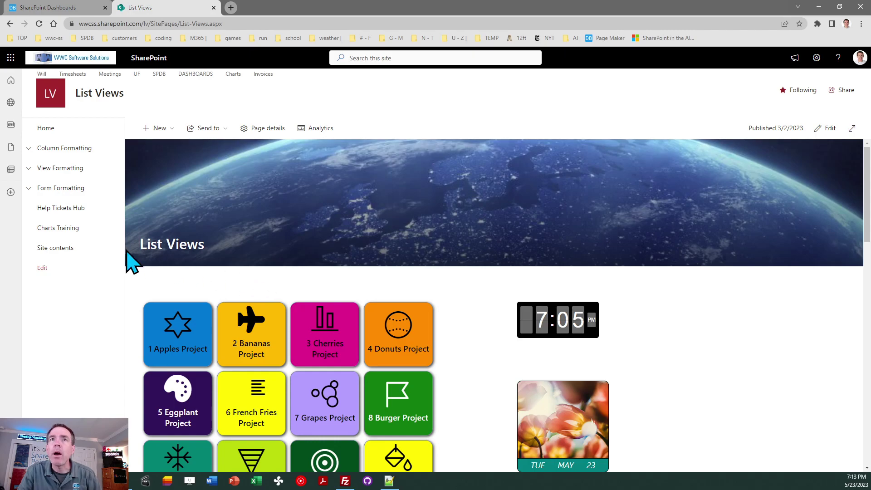
click(63, 249)
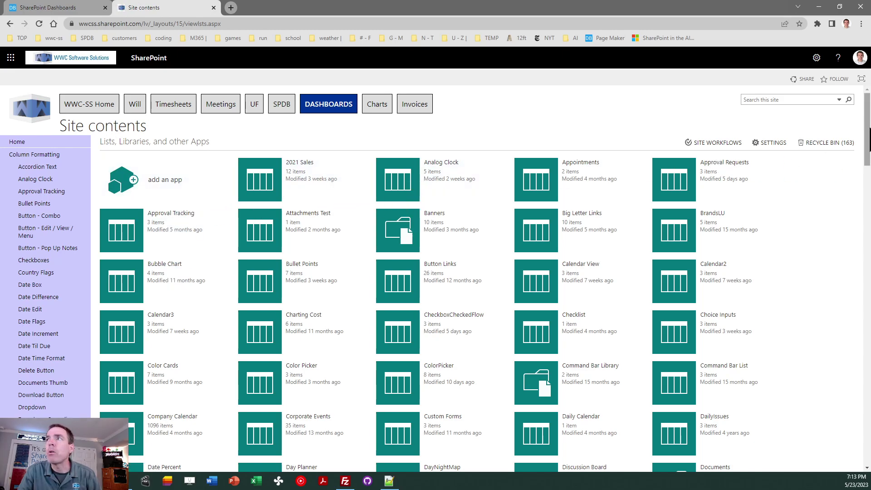
drag(868, 142, 868, 447)
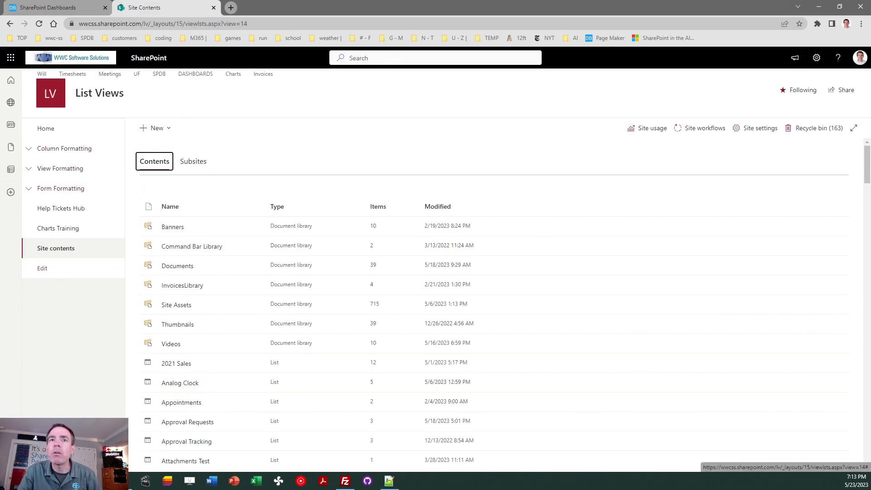
Step: Switch Site contents to classic layout and add an app from the DayNightMap template
click(181, 421)
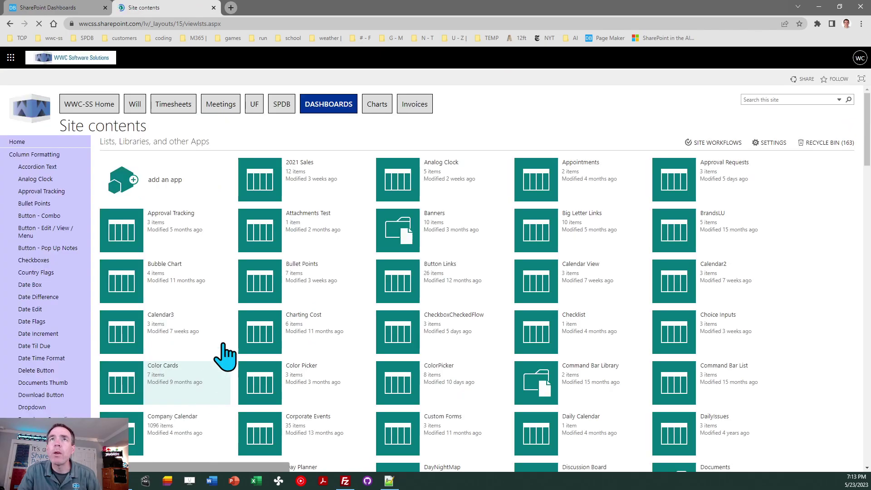
click(164, 195)
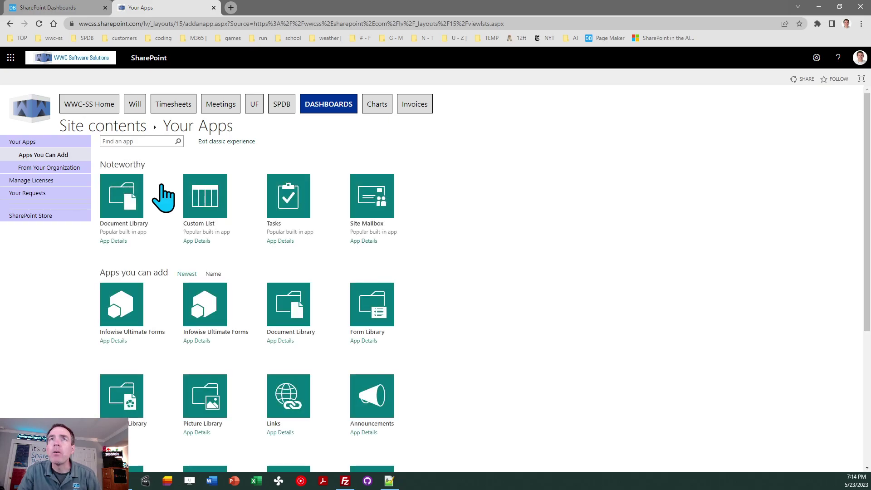
scroll(869, 154, down, 5)
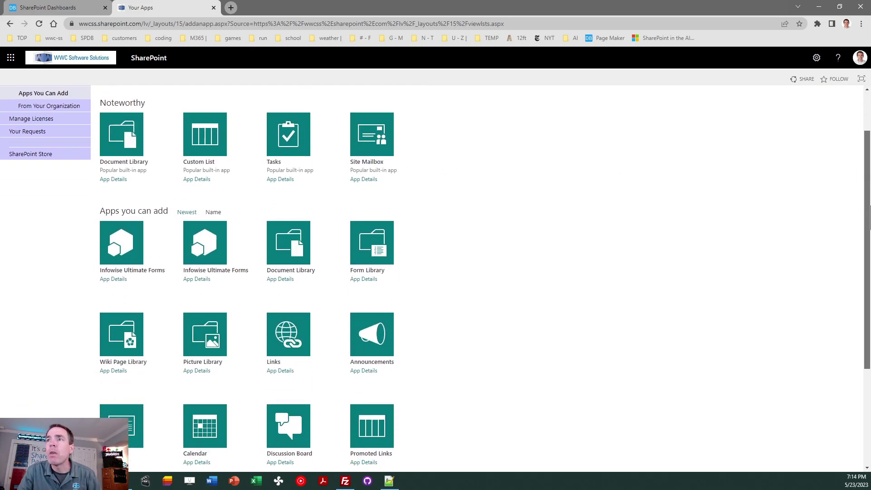
click(277, 439)
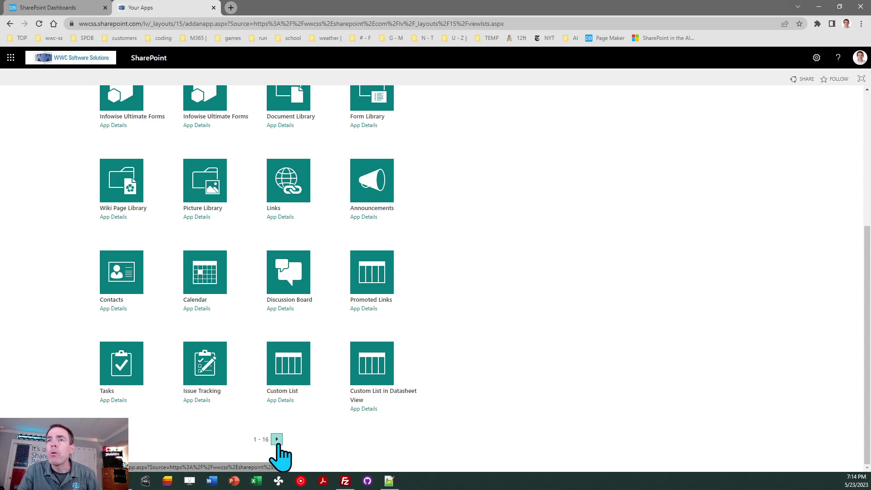
click(284, 439)
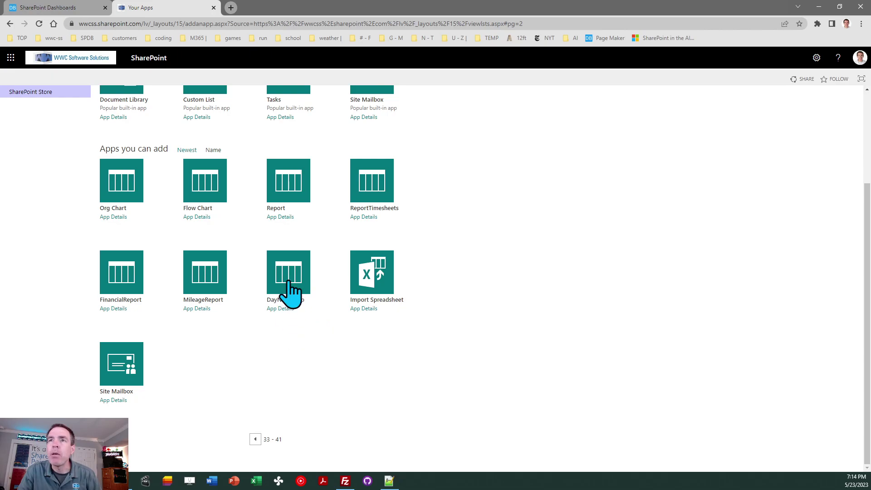
click(288, 279)
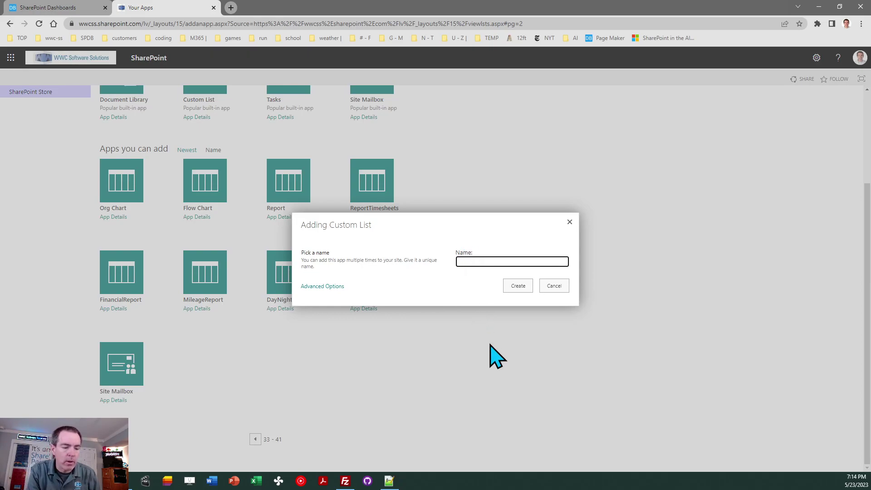
Step: Name the new list 'Mega Corp Locations' and create it
text(Mega Corp Locations)
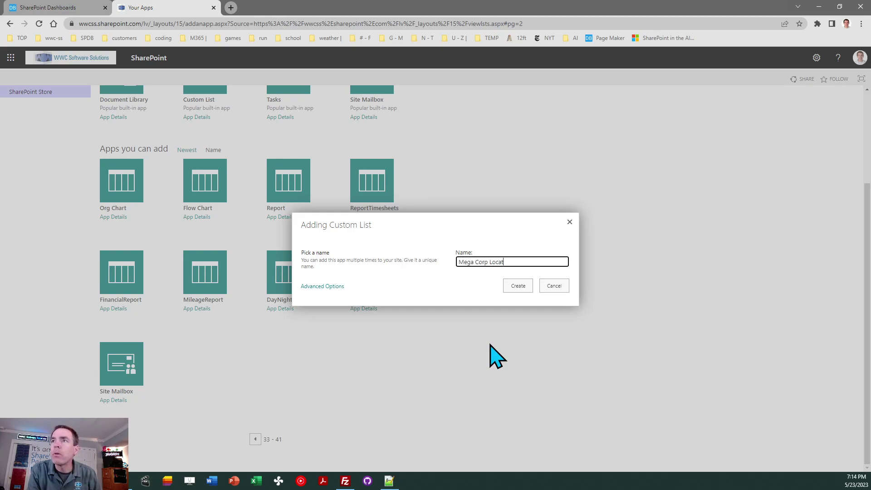
click(520, 287)
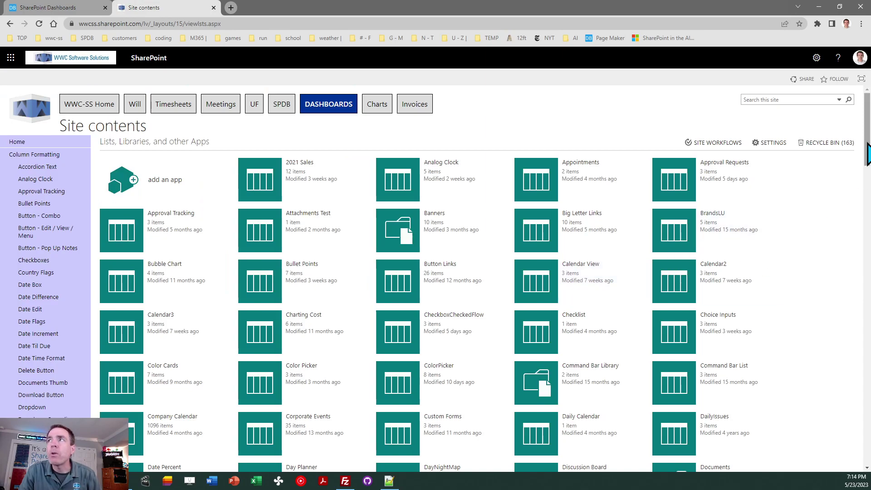
Step: Return Site contents to the modern layout and open the Mega Corp Locations list
drag(867, 154, 867, 454)
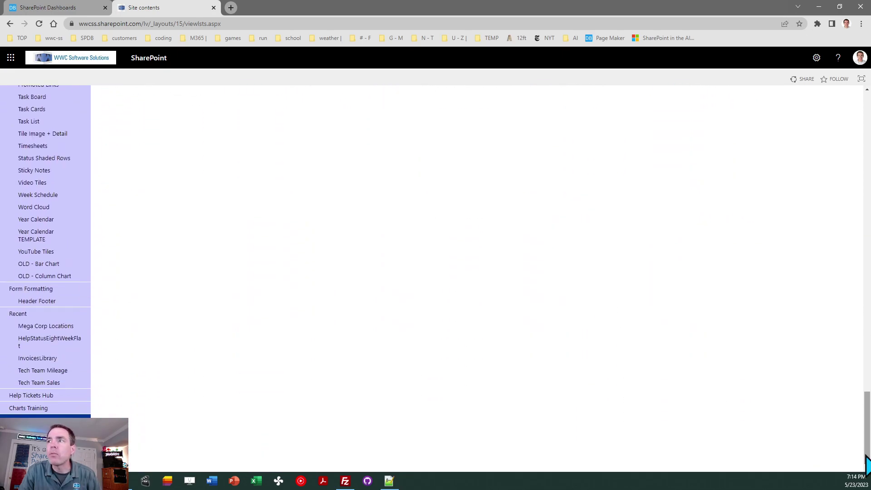
click(63, 424)
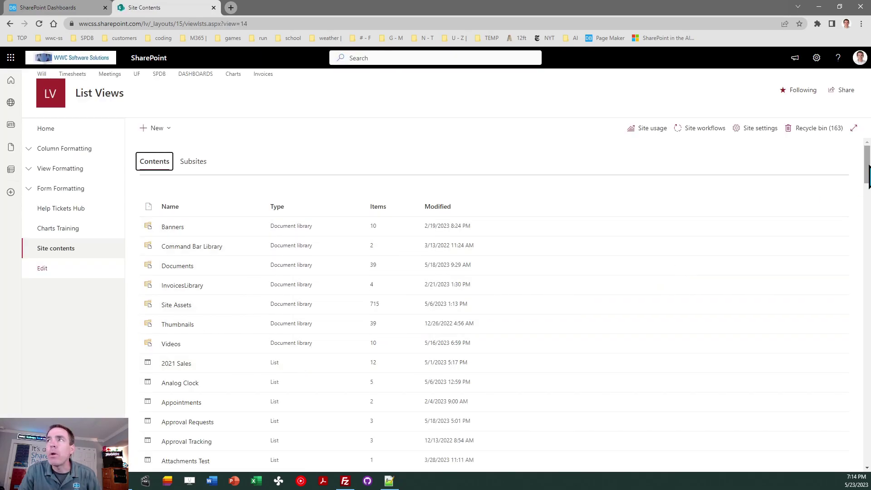
scroll(866, 177, down, 2)
drag(867, 175, 867, 302)
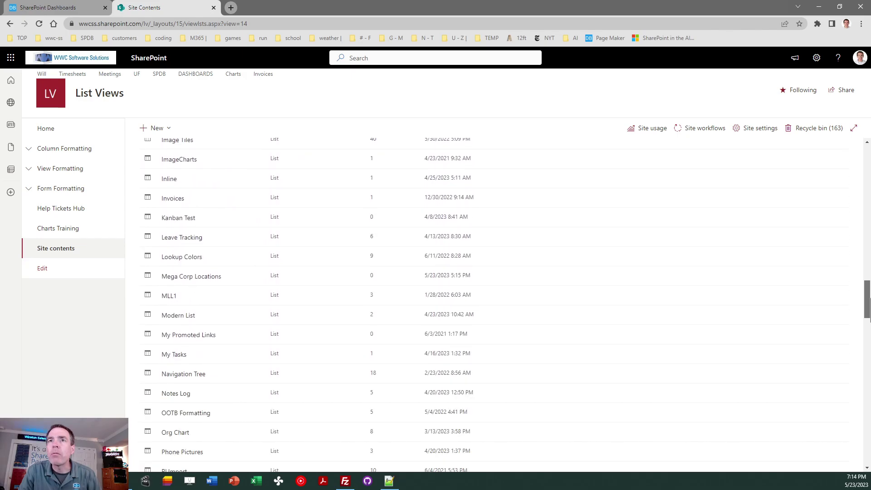
click(193, 278)
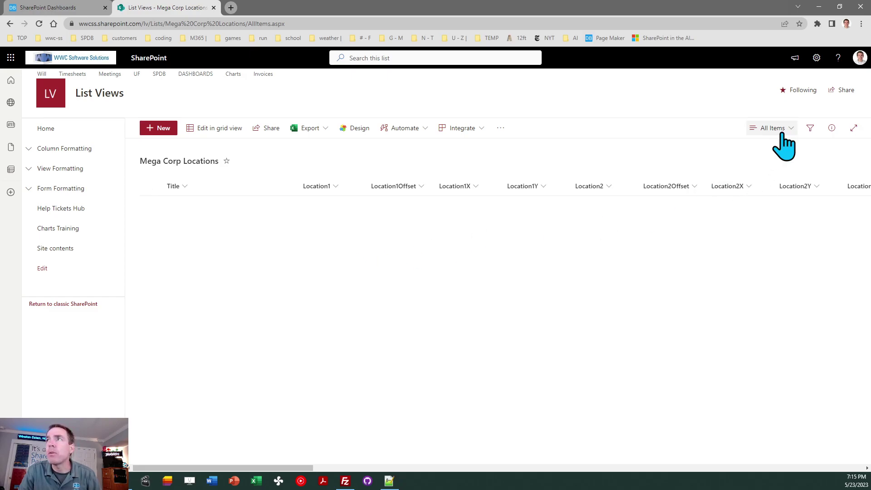
click(815, 60)
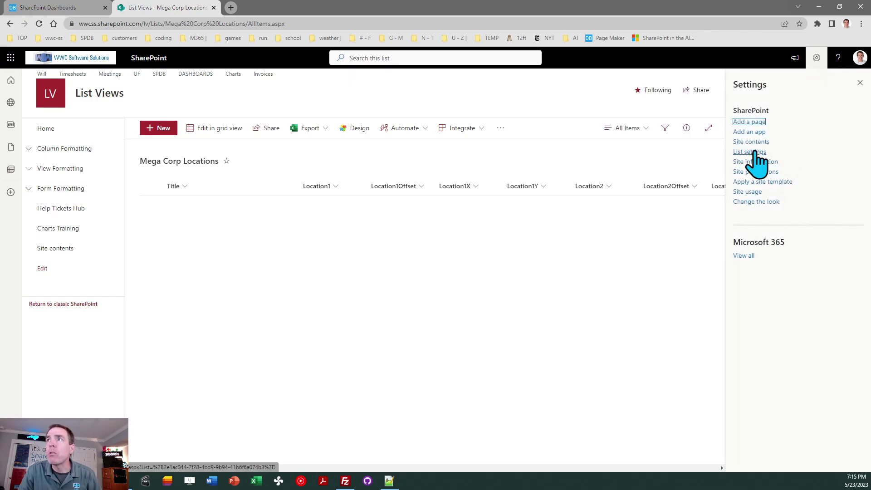
click(754, 151)
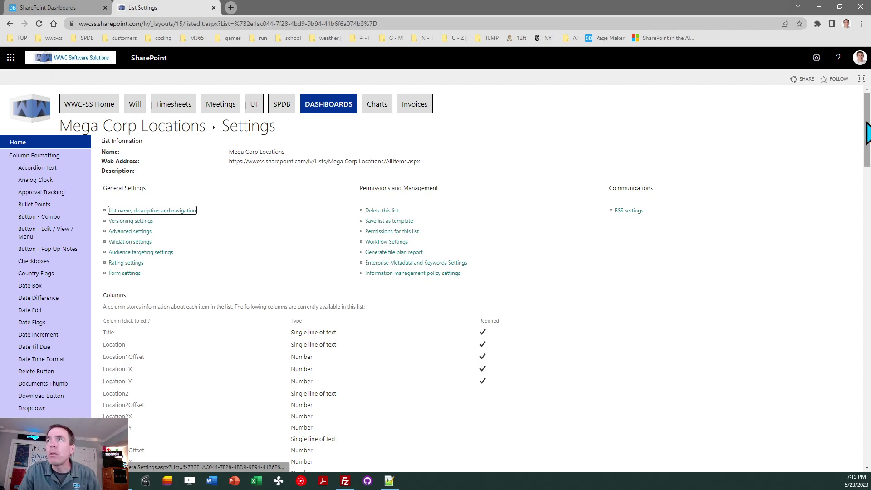
scroll(845, 180, down, 5)
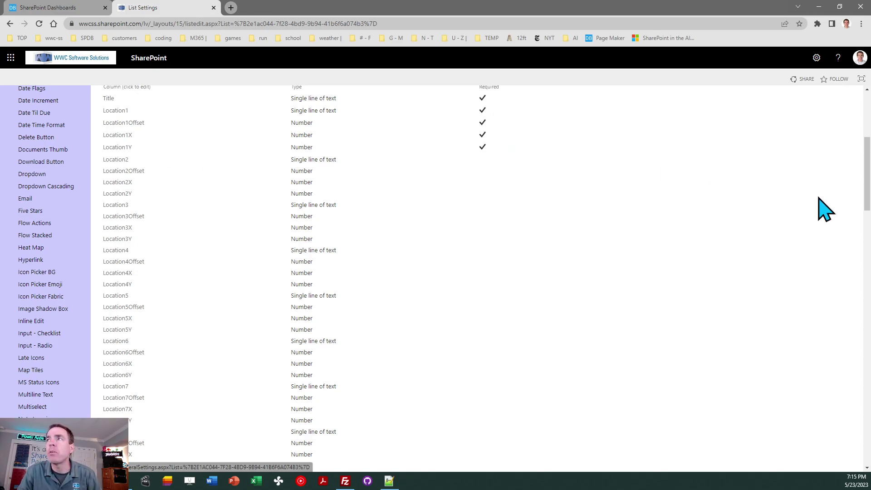
scroll(867, 211, down, 3)
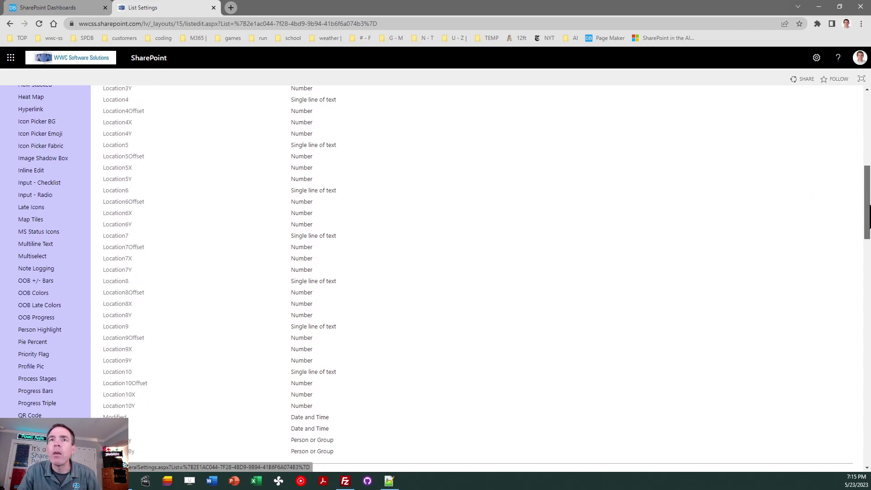
scroll(869, 211, up, 1)
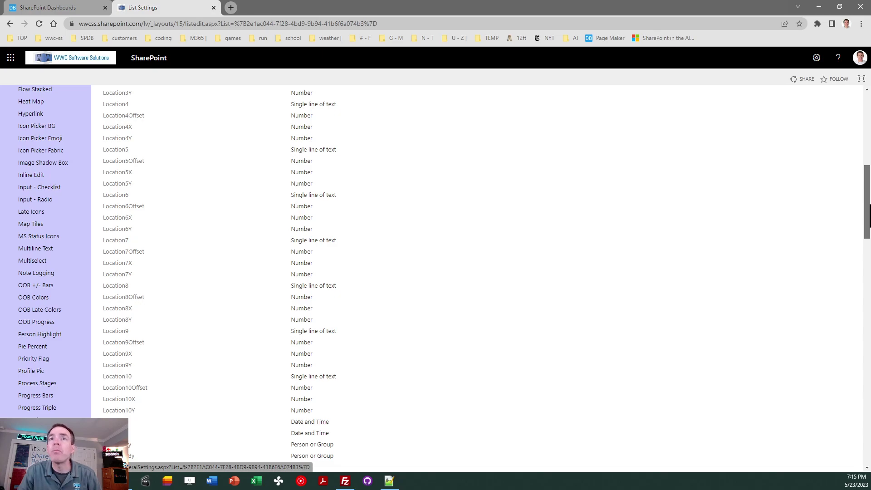
drag(867, 205, 858, 129)
click(112, 132)
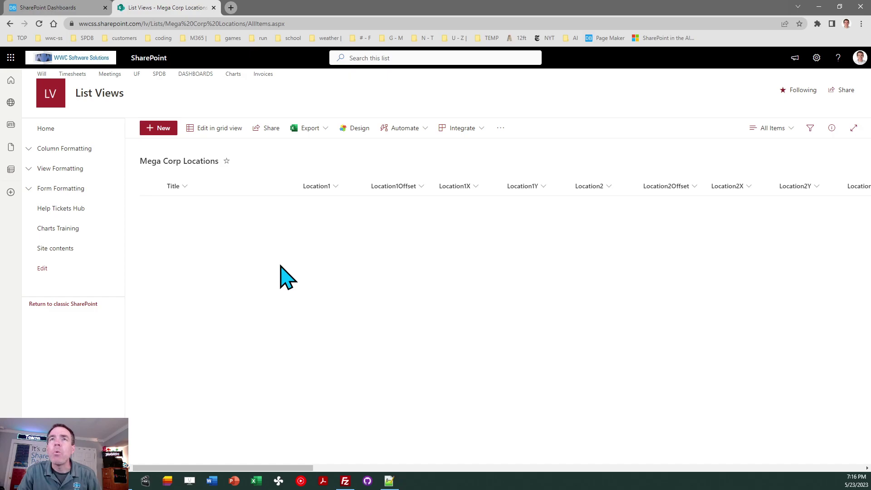
Step: Start a new item titled Mega Corp Locations: Winston Salem, NC, offset -4, at 100,100
click(156, 128)
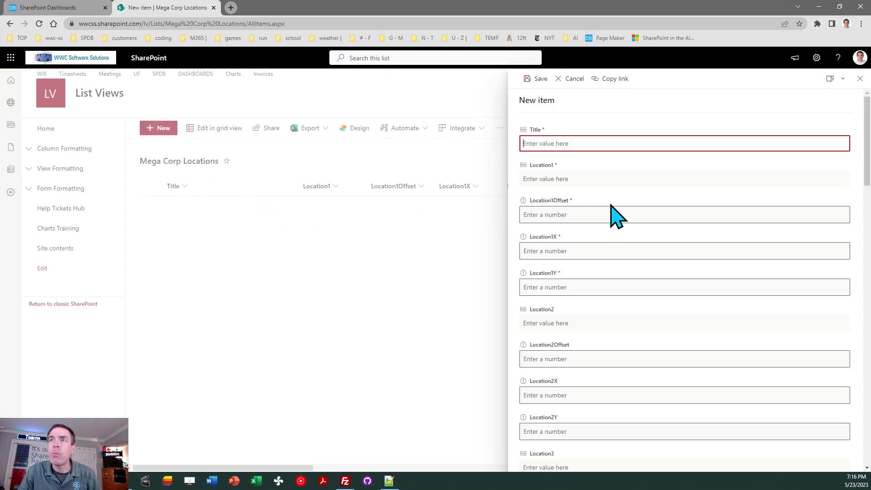
text(Mega )
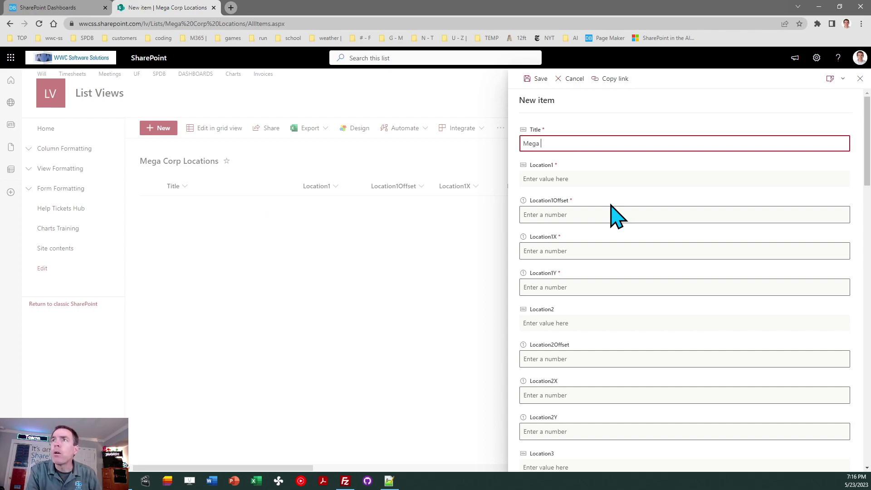
text(Corp )
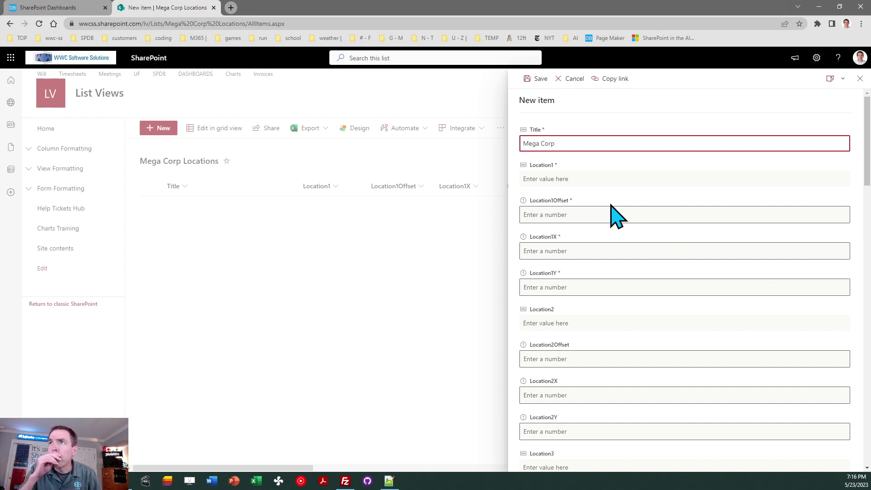
text(Locations)
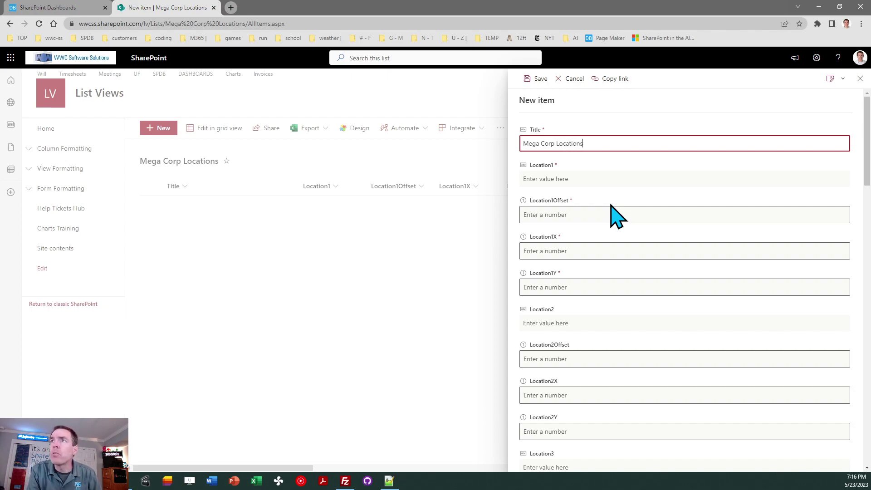
click(574, 177)
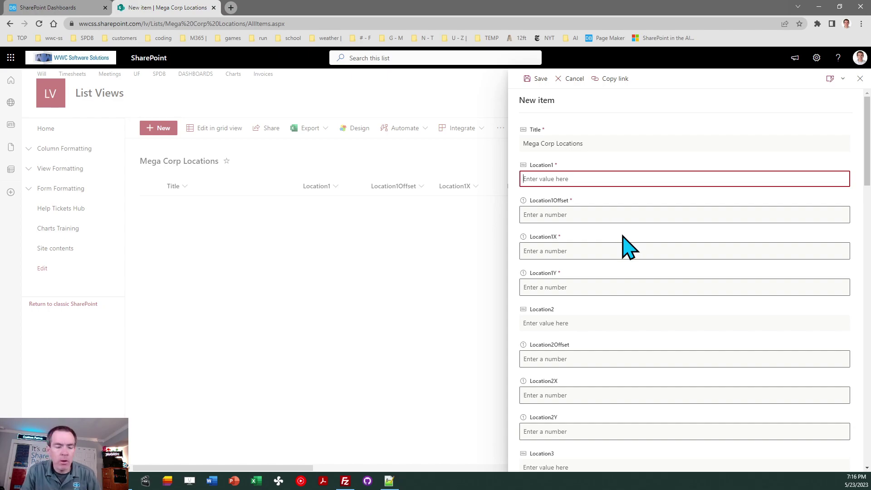
text(Winston S)
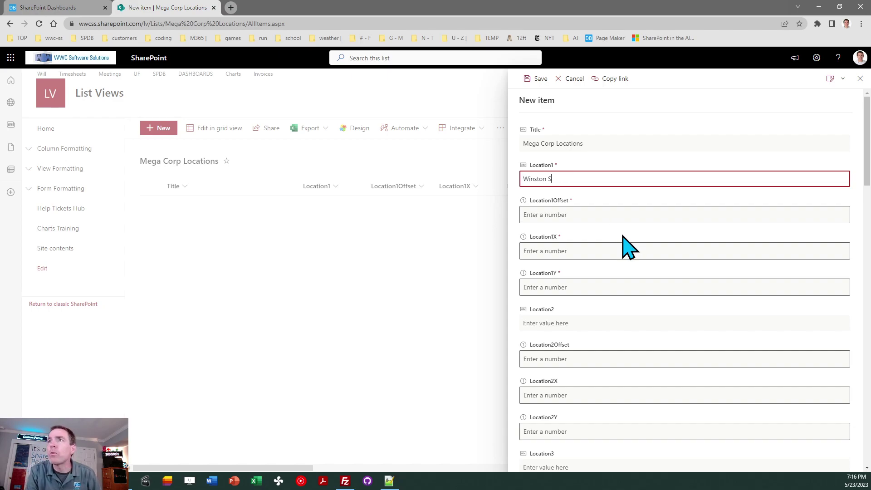
text(alem, NC)
key(Tab)
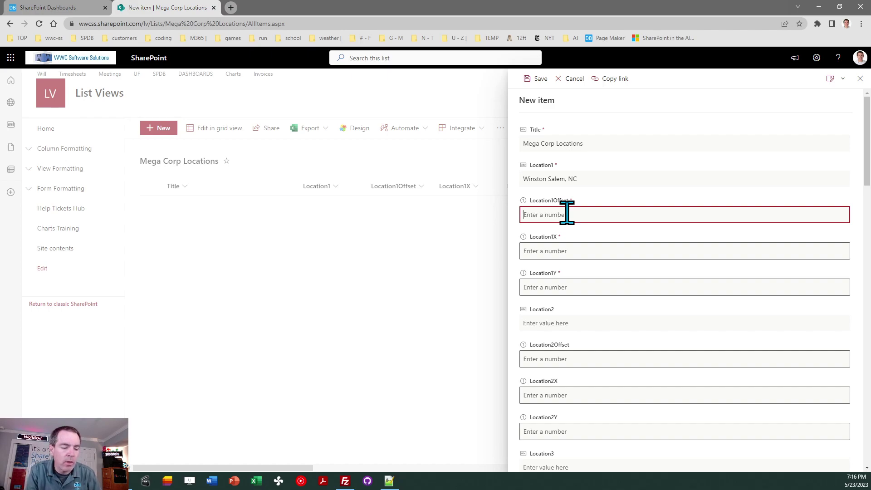
text(-4)
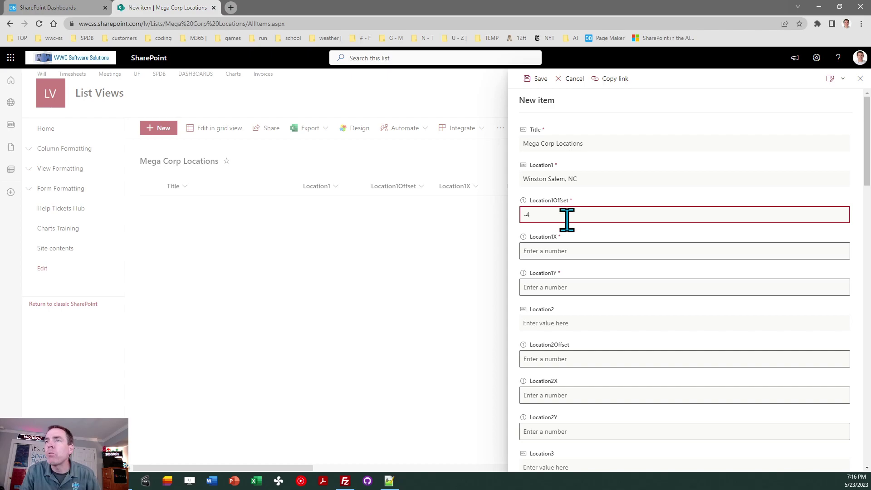
click(554, 249)
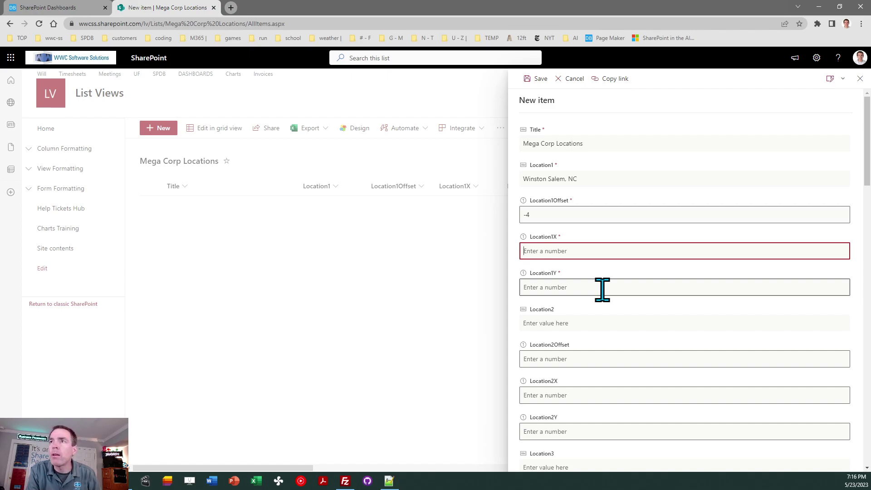
text(100)
click(603, 289)
text(100)
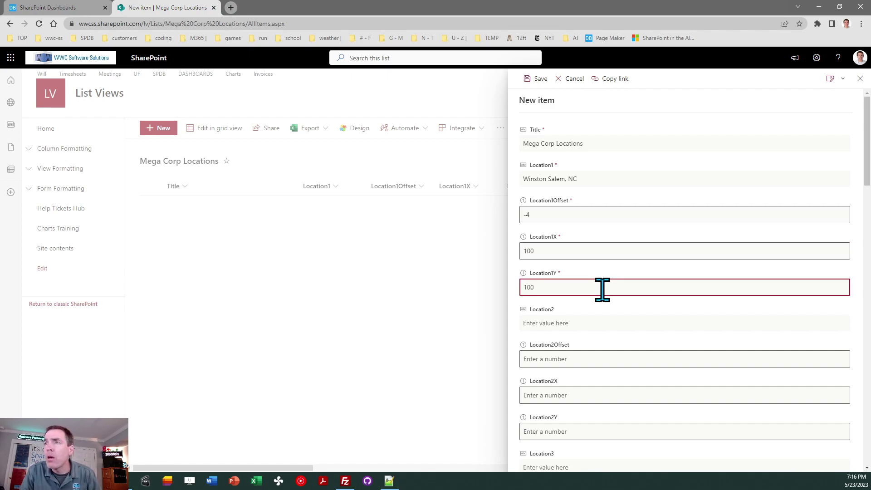
Step: Add Sydney, Australia as Location2 with offset 10 at 700,200, and save the item
click(570, 320)
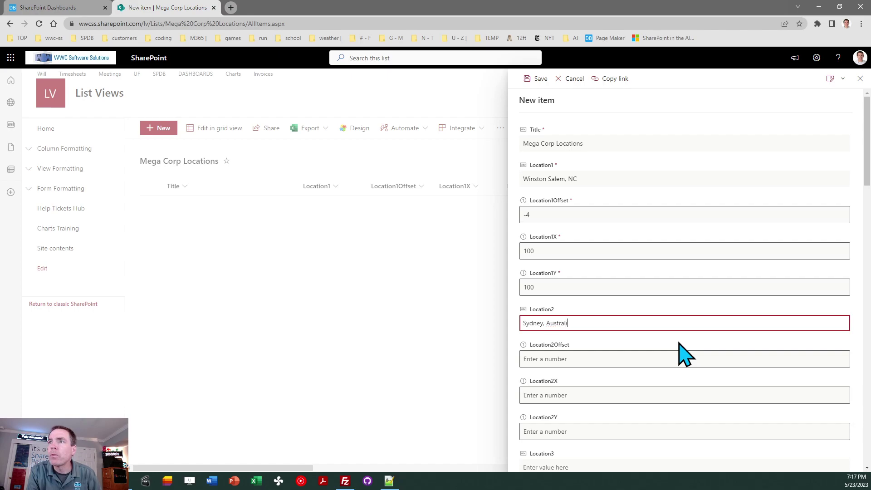
click(685, 358)
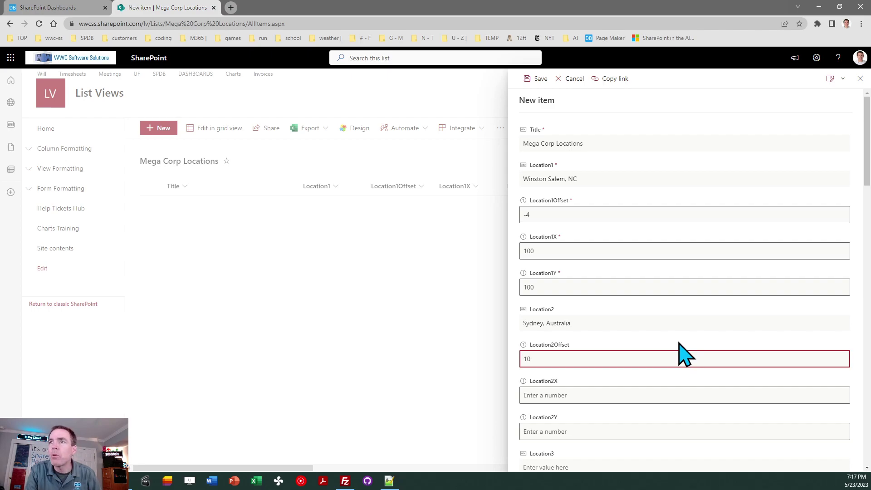
drag(867, 163, 867, 180)
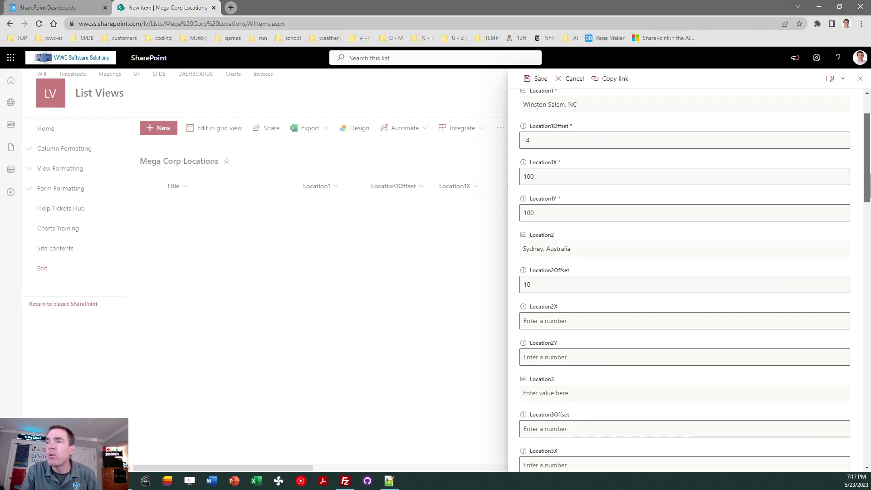
scroll(866, 180, down, 1)
click(558, 275)
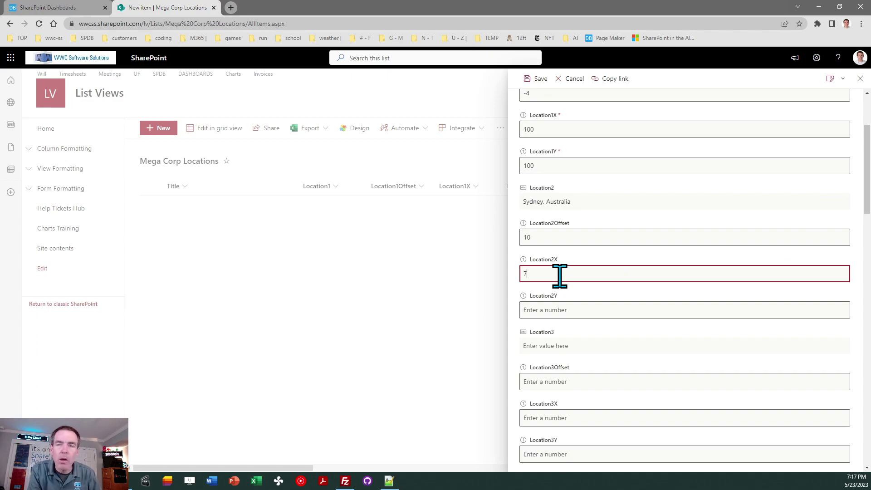
key(Tab)
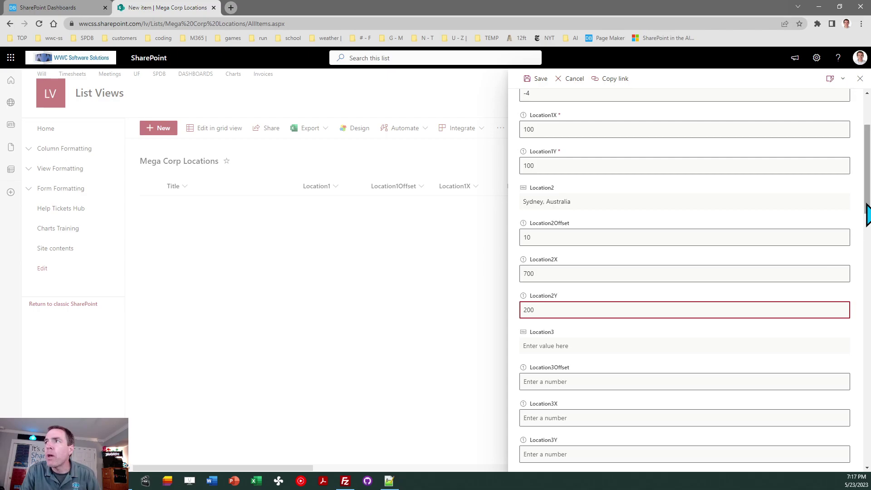
drag(866, 199, 866, 168)
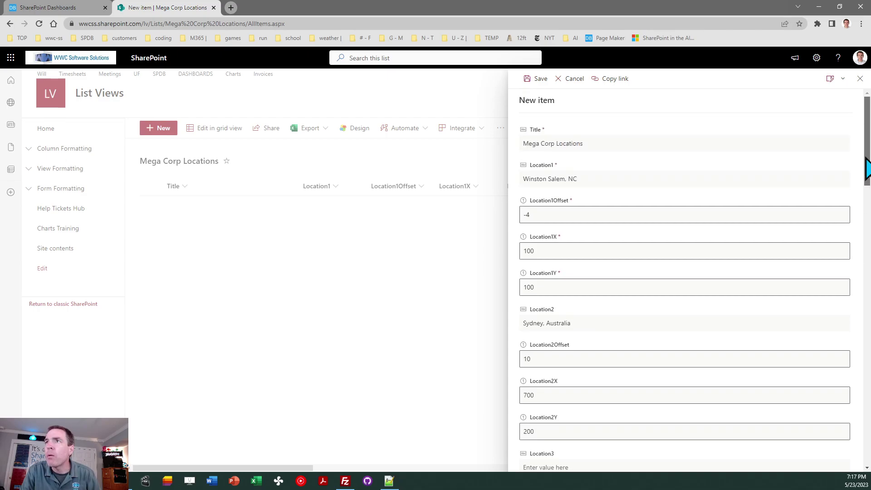
click(540, 79)
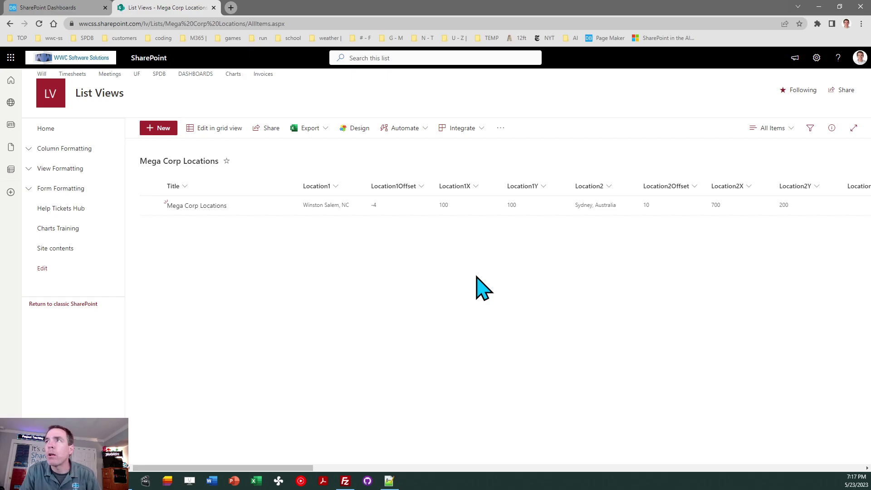
Step: Switch the list to Day Night View and duplicate the page into a new tab
click(763, 130)
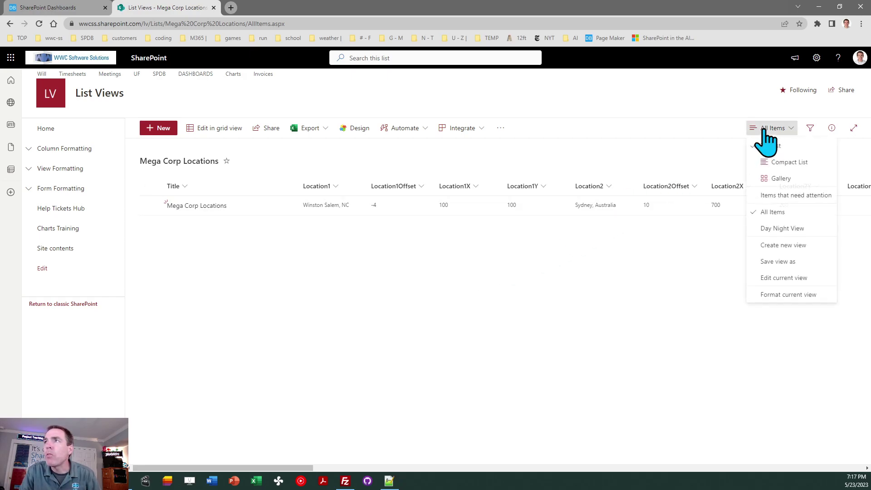
click(770, 230)
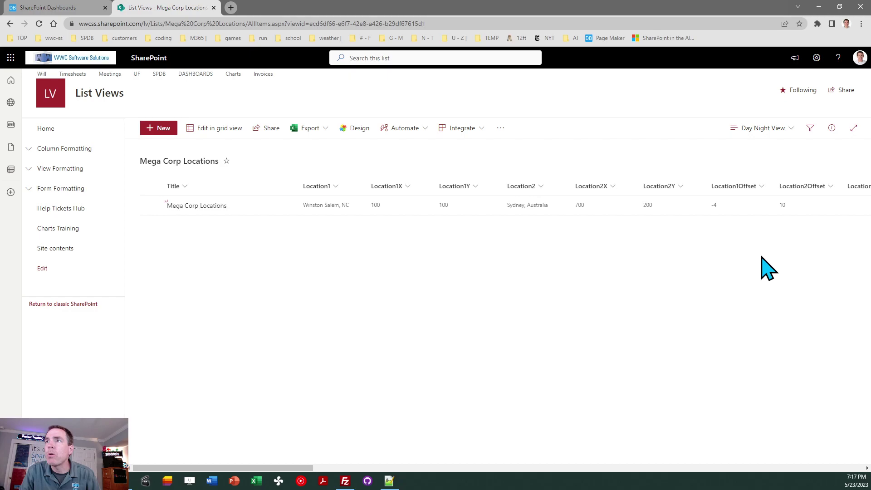
right_click(176, 9)
click(201, 70)
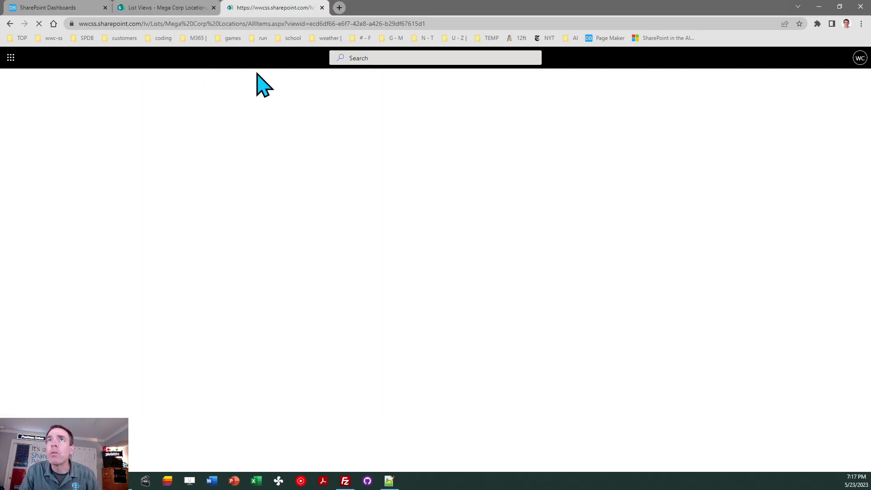
Step: Set the second tab's list to All Items, then return to the Day Night View tab
click(171, 8)
click(763, 128)
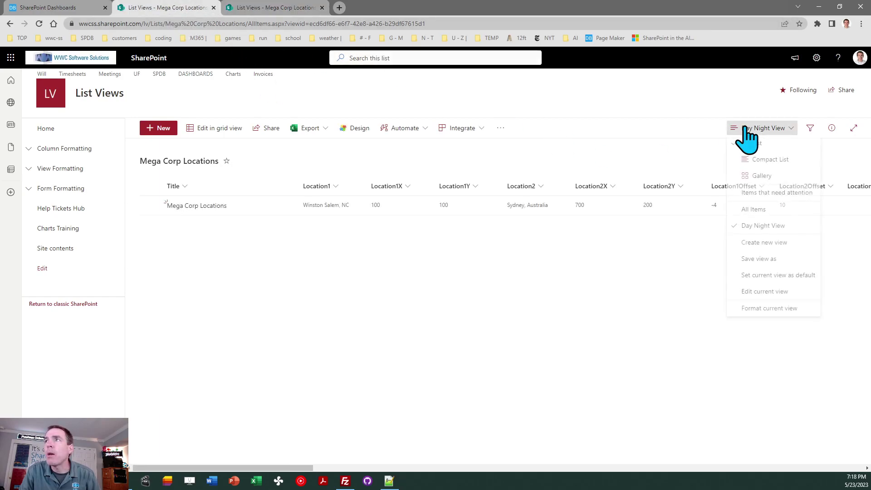
click(764, 213)
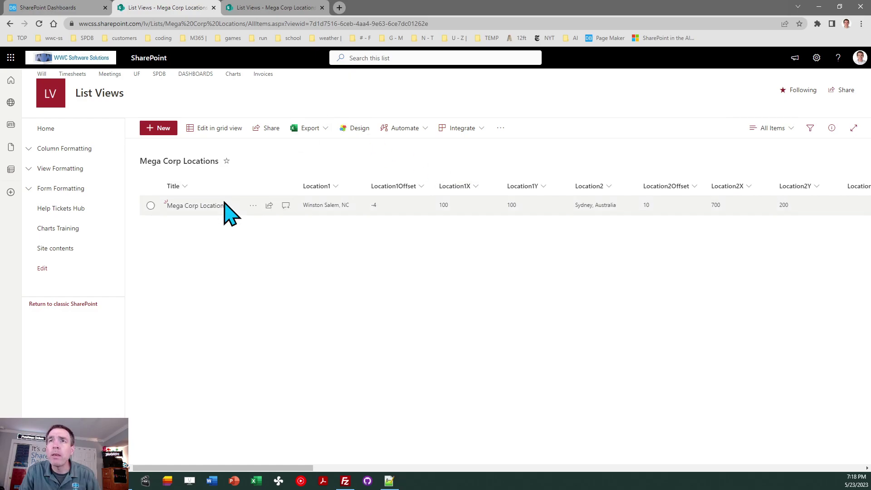
click(268, 8)
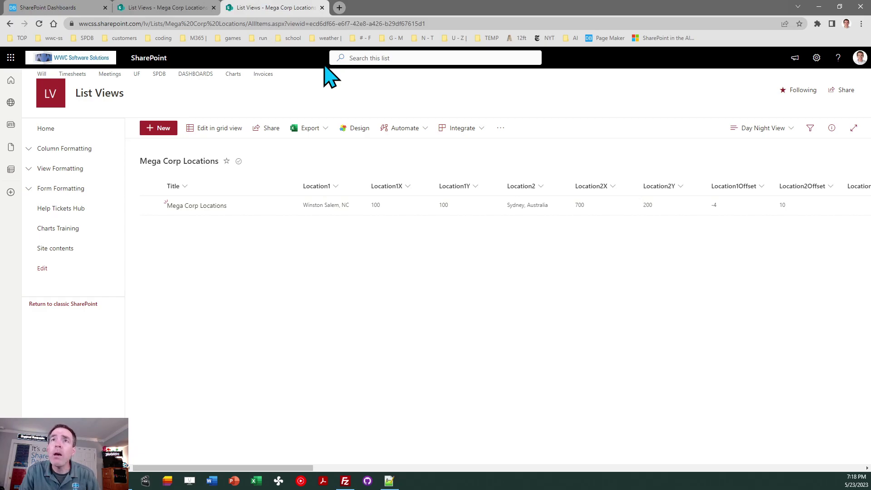
Step: Reset the dashboard maker and copy the World Locations template (Theme 1, width 800, pin size 15)
click(69, 9)
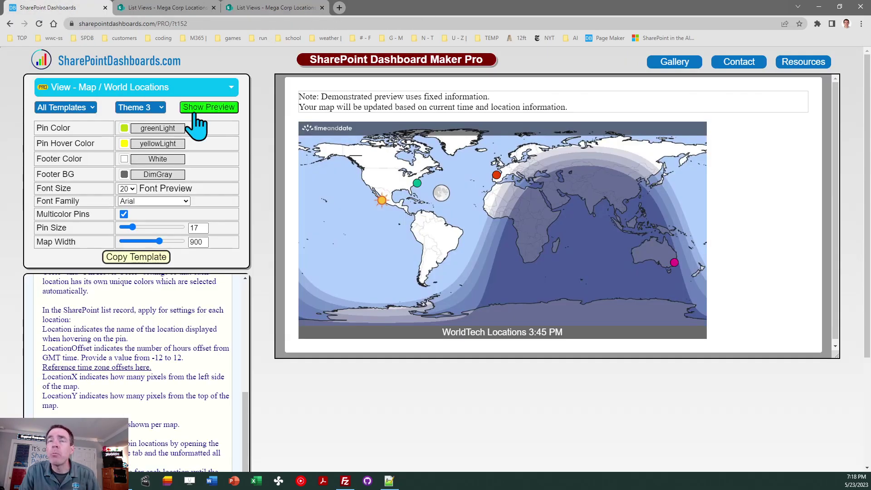
click(39, 24)
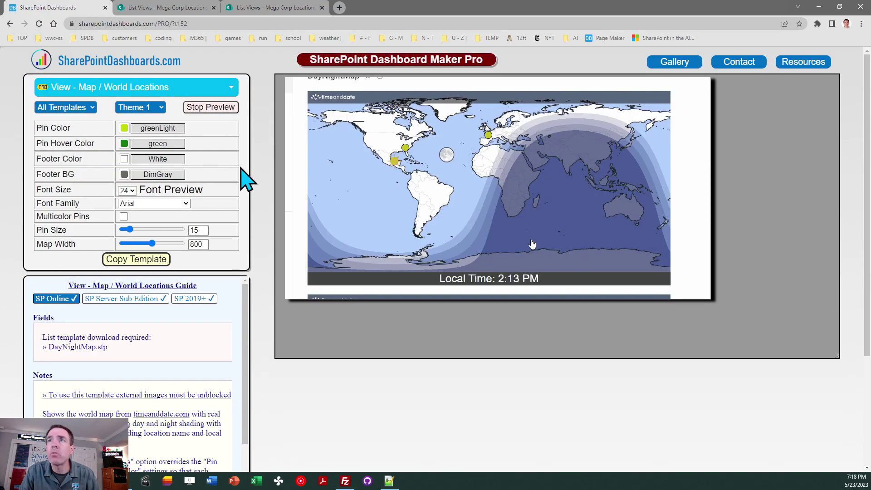
click(213, 108)
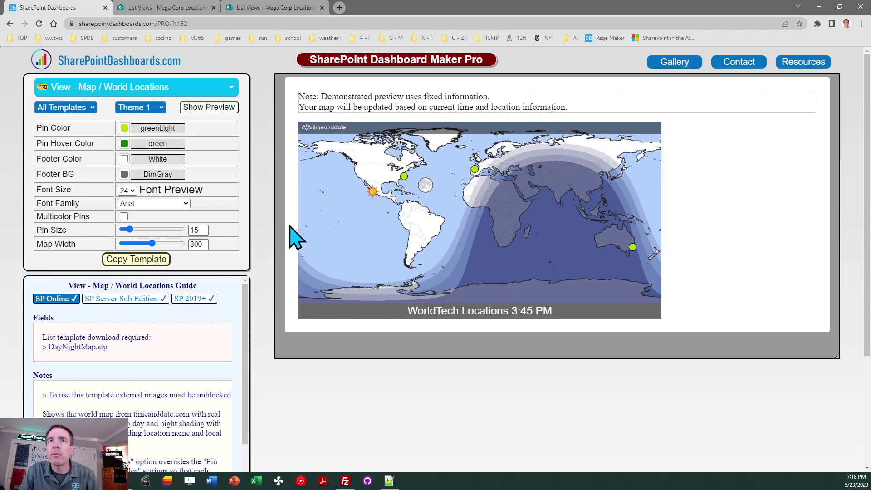
click(136, 259)
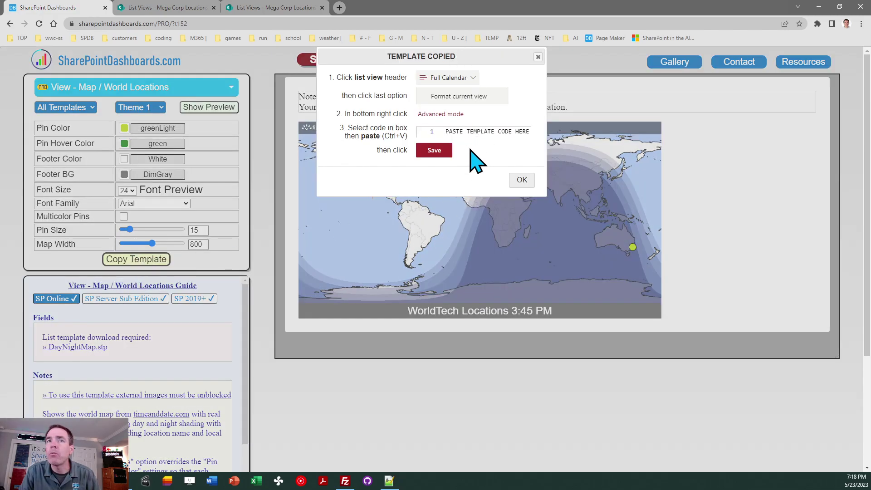
click(521, 180)
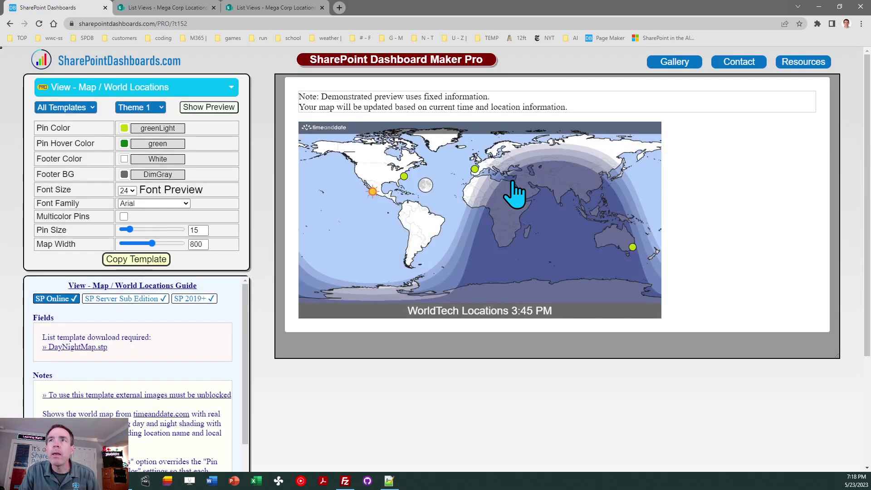
Step: Replace the Day Night View's advanced formatting JSON with the copied template and save it
click(197, 9)
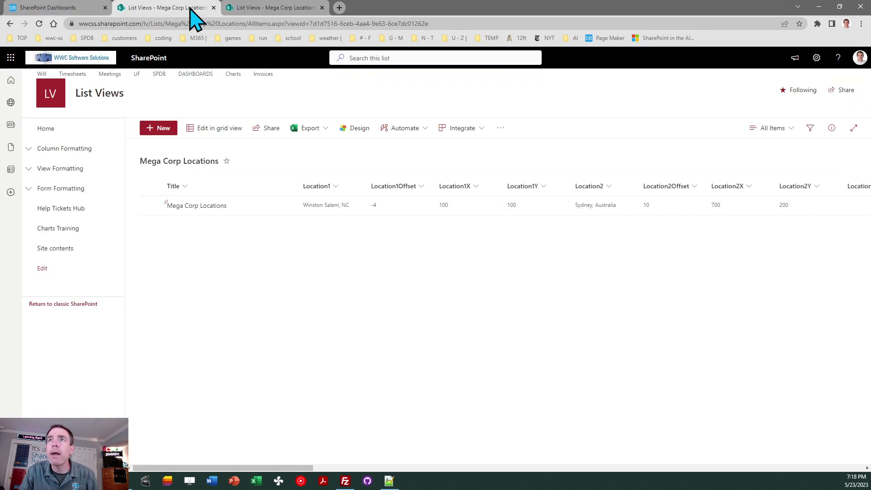
click(272, 5)
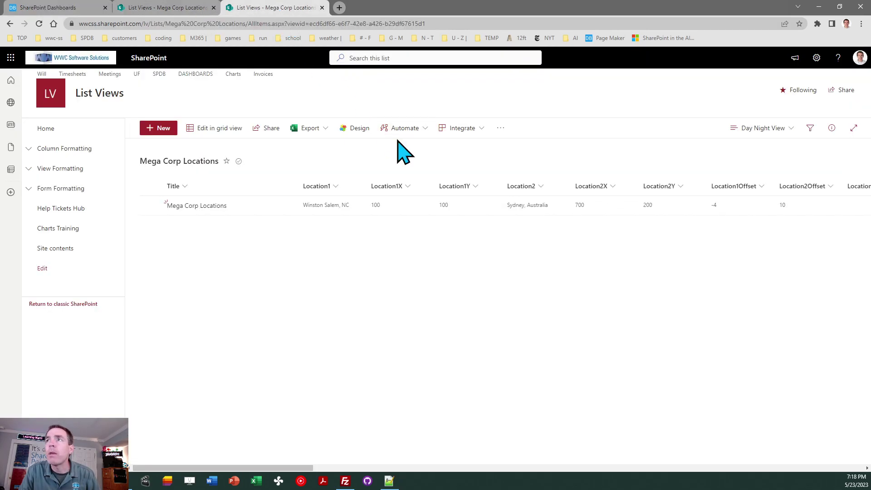
click(744, 132)
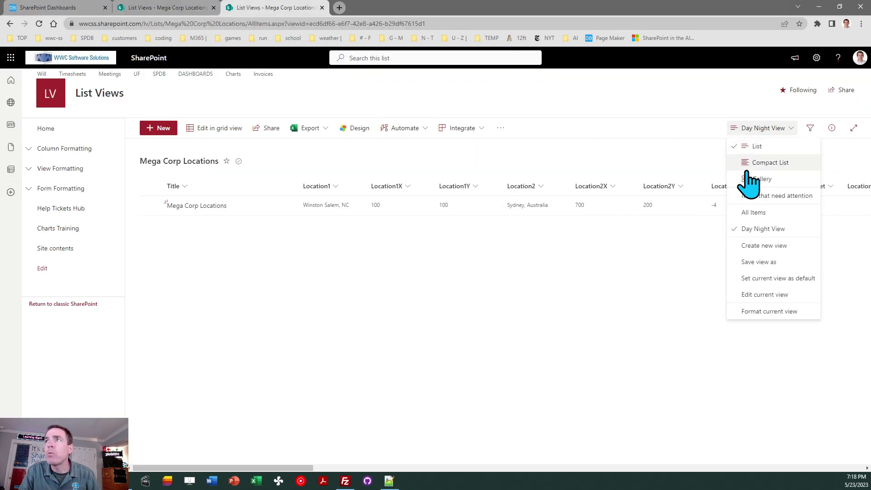
click(764, 311)
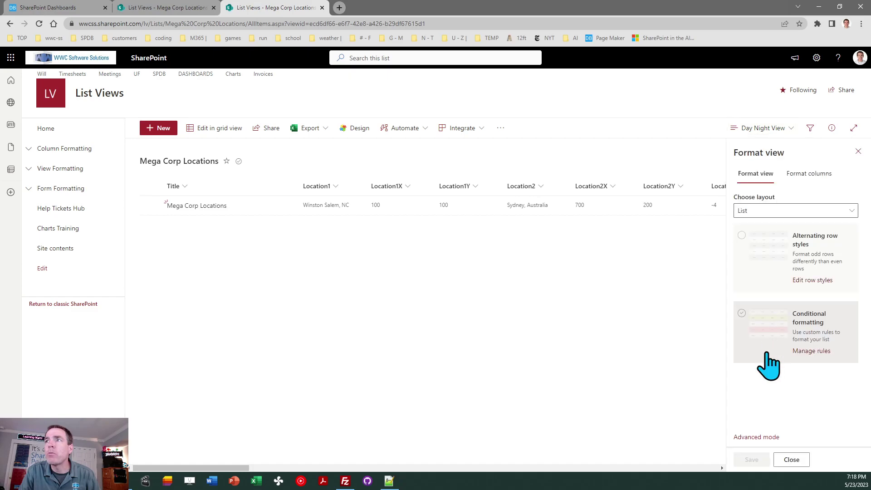
click(764, 437)
click(785, 345)
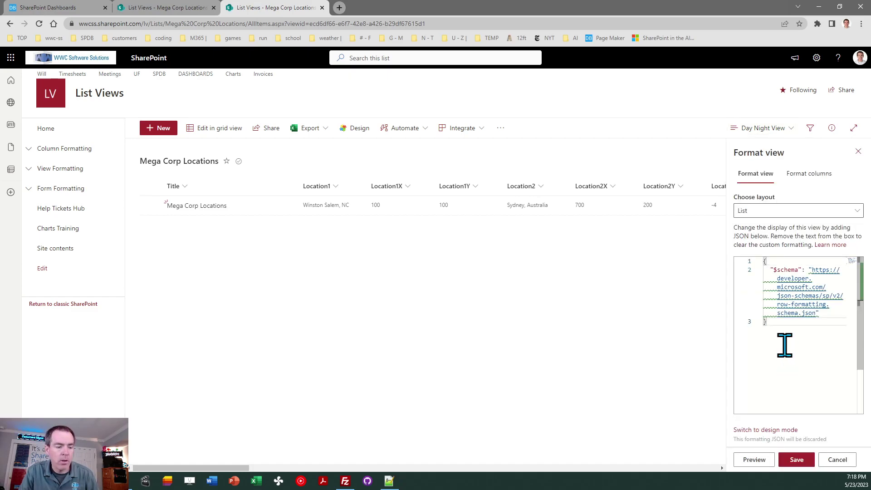
key(ctrl+a)
key(ctrl+v)
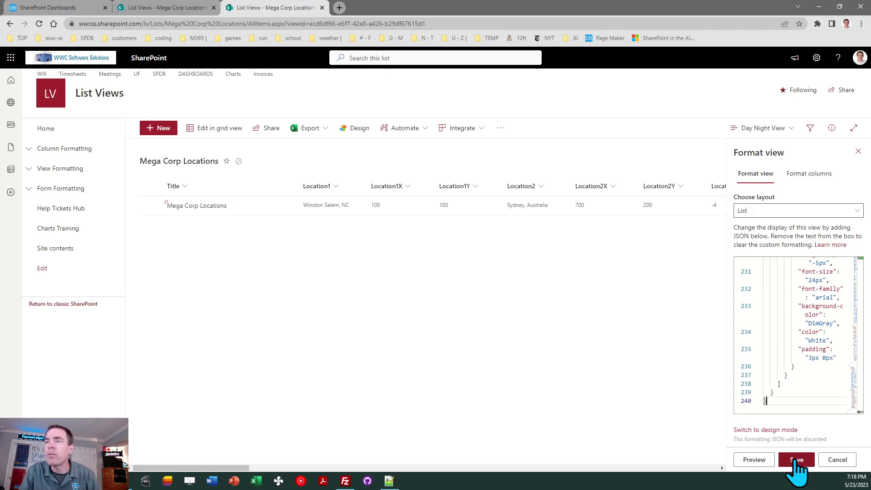
click(794, 459)
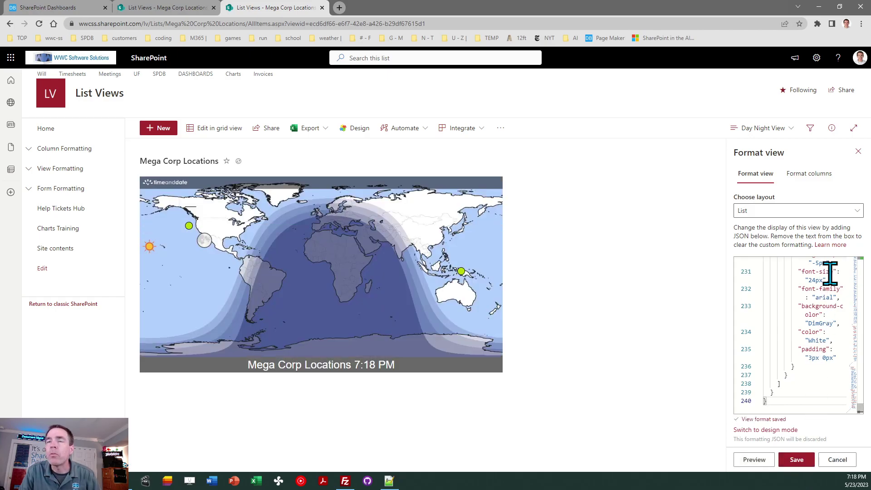
mouse_move(462, 273)
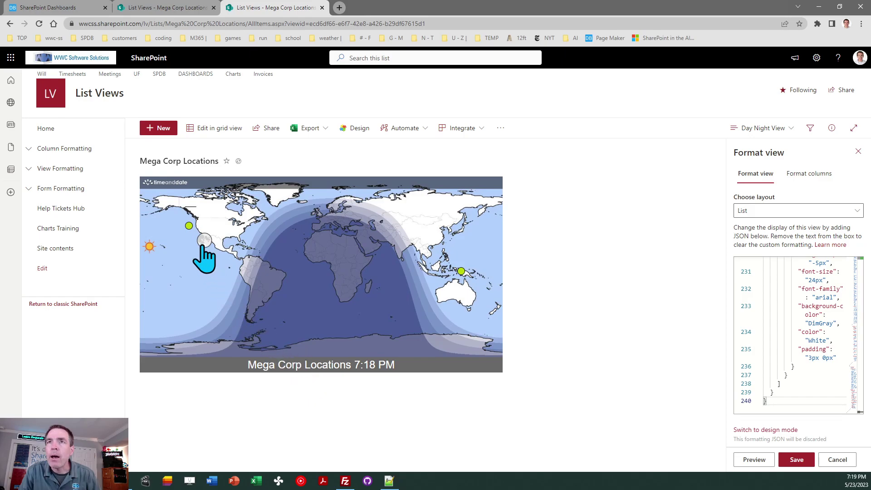
mouse_move(190, 226)
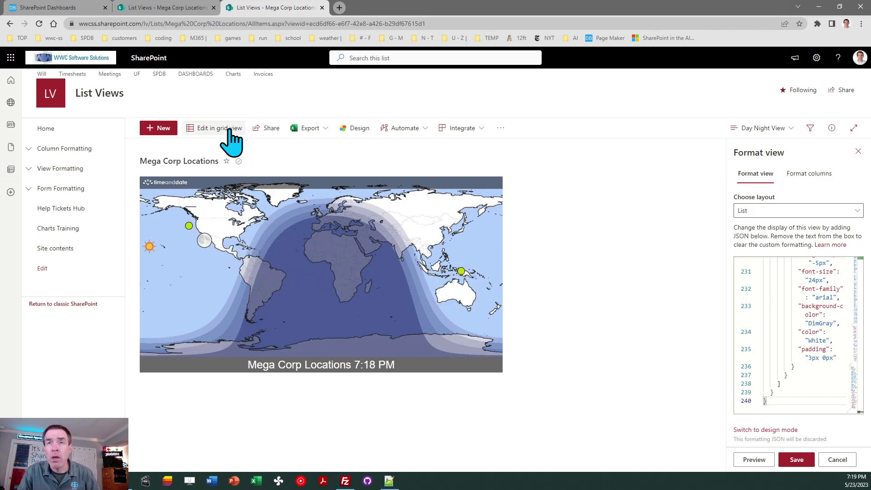
Step: In grid view, set Winston Salem's Location1X to 200 and Location1Y to 150, then save the list
click(182, 14)
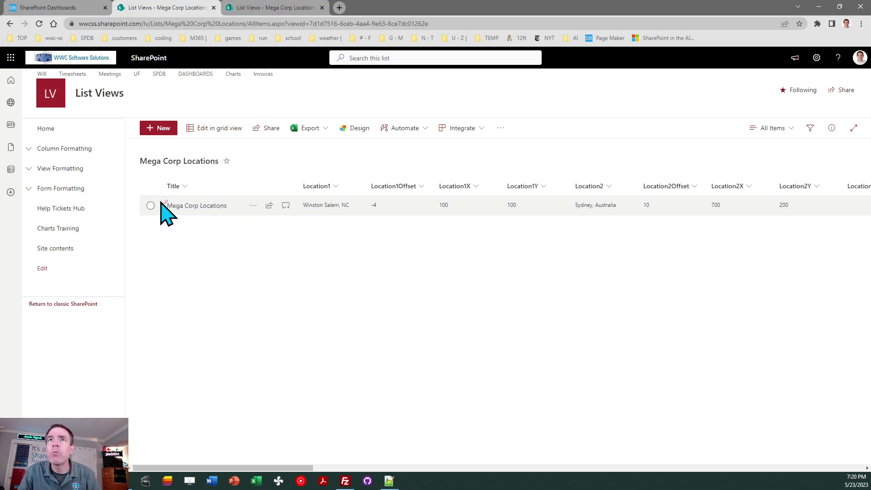
click(208, 131)
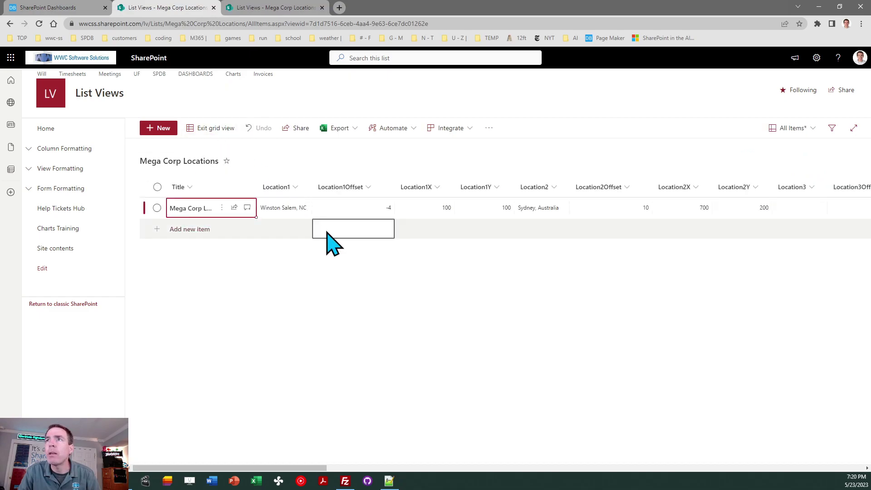
click(432, 207)
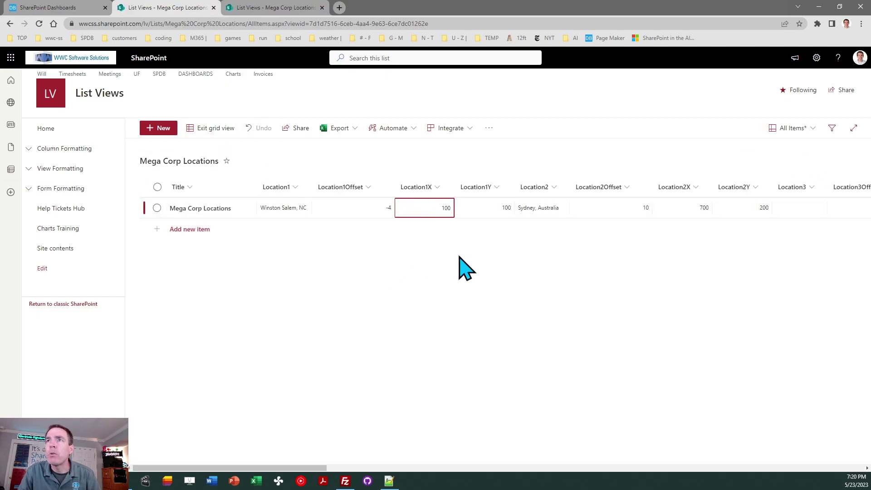
key(Left)
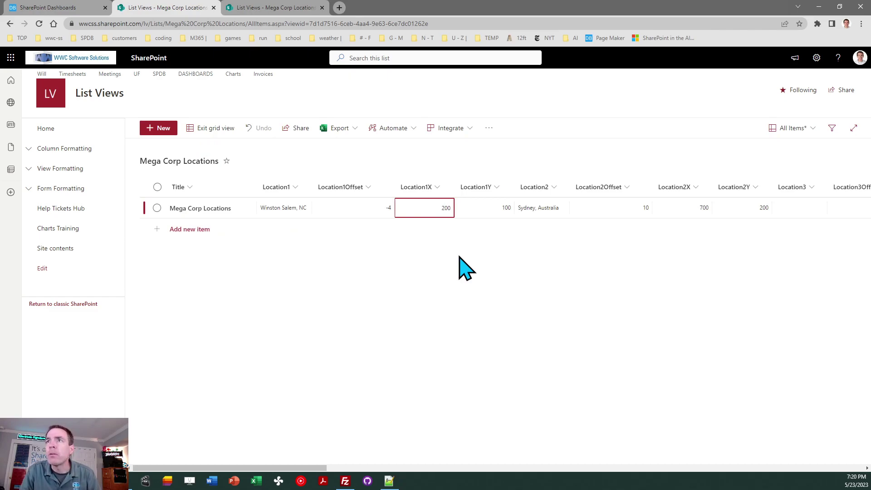
key(Tab)
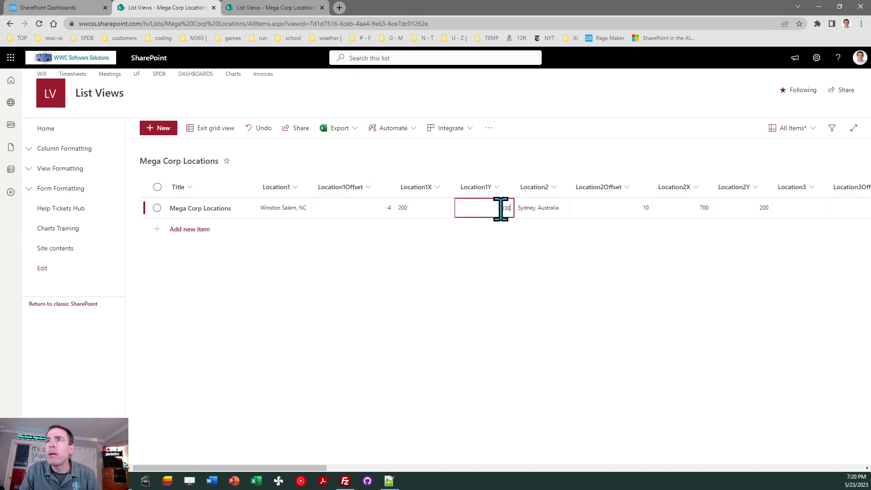
key(Left)
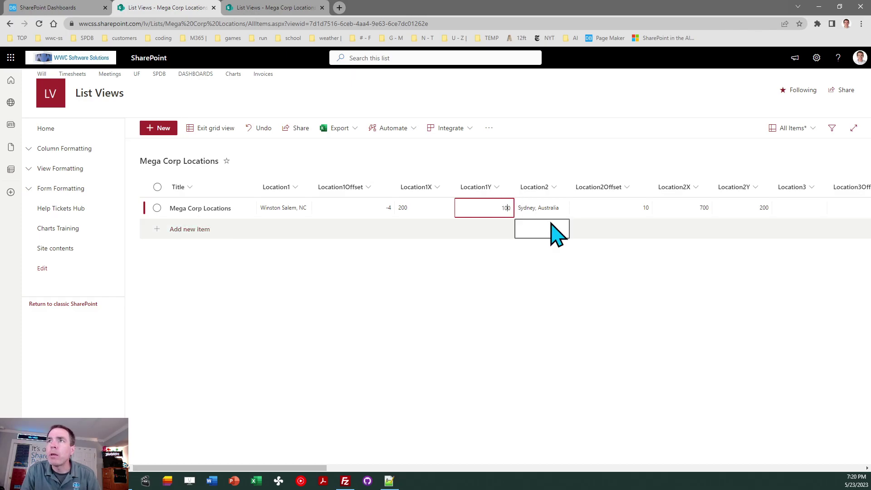
key(BackSpace)
text(5)
key(Return)
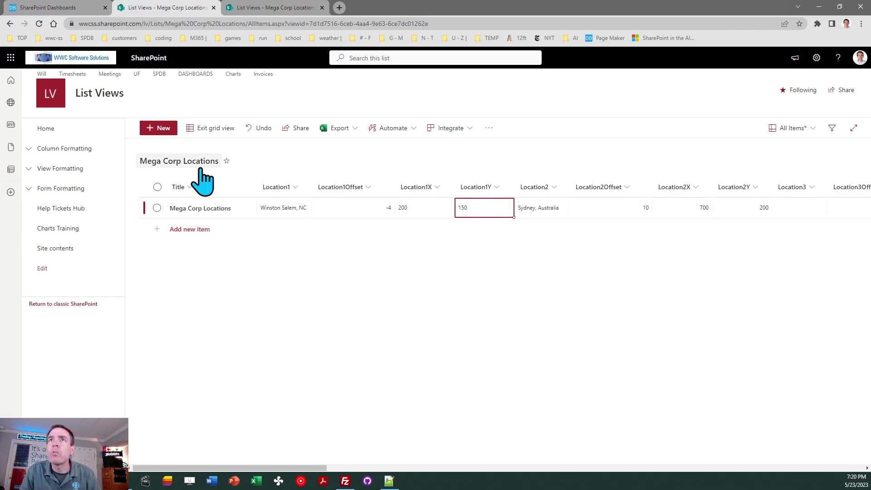
click(210, 128)
click(90, 8)
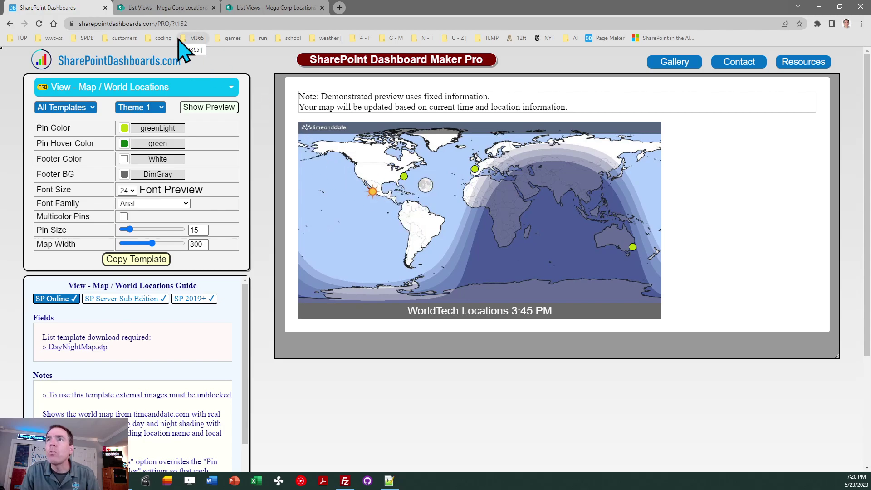
Step: Change Winston Salem's Location1X to 190 in grid view and save the list
click(165, 9)
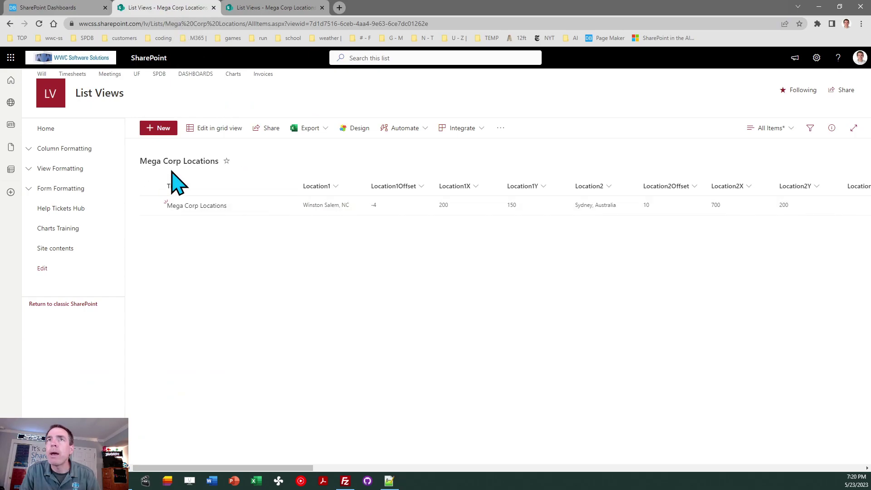
click(207, 129)
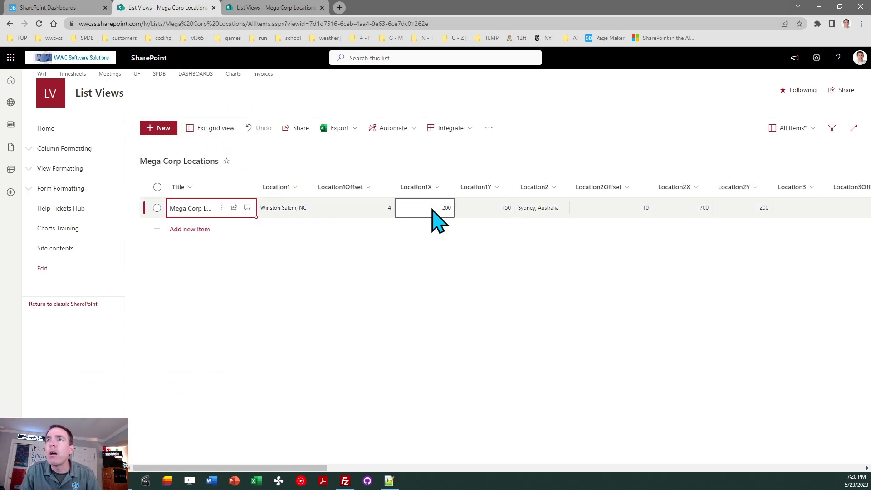
click(428, 208)
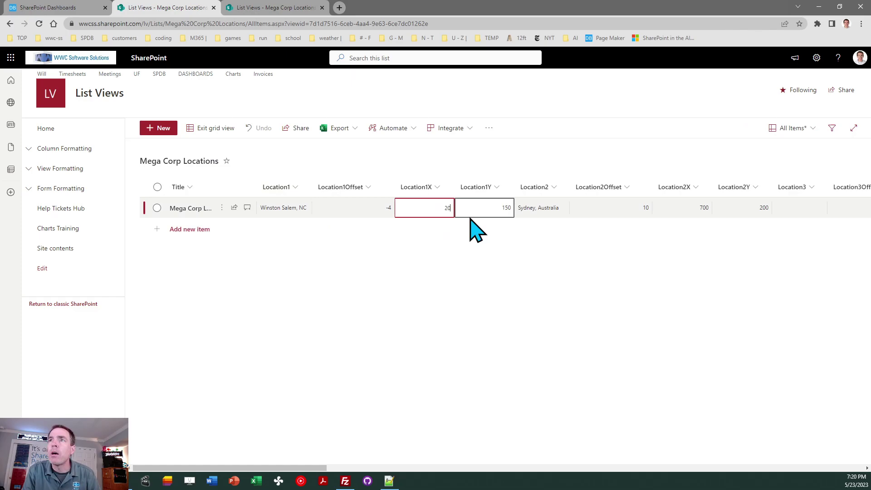
text(190)
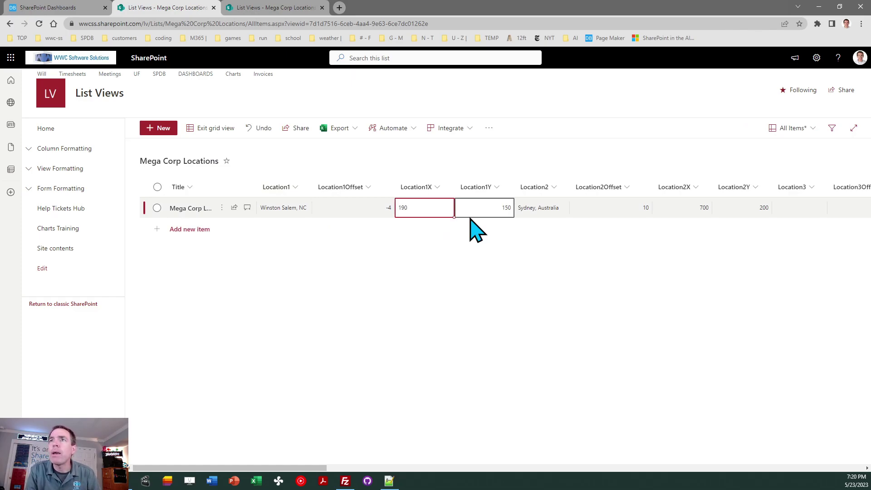
click(257, 129)
click(206, 128)
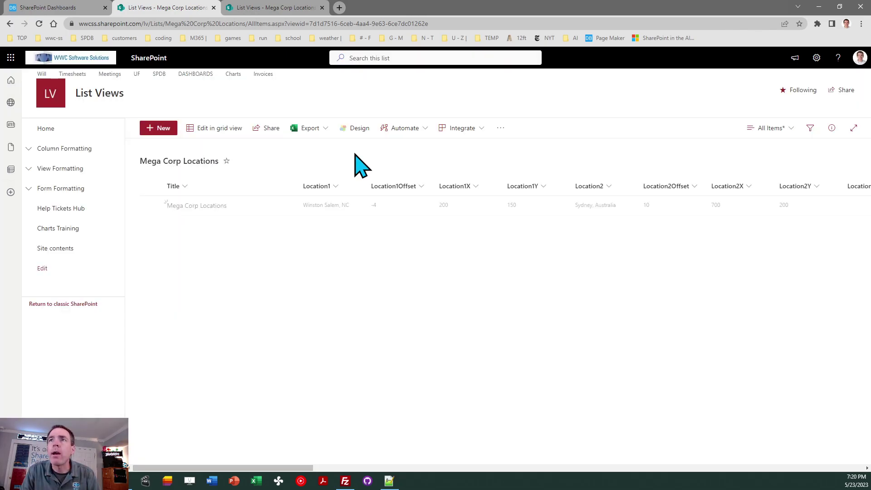
Step: Reload the Day Night View map to check the change, then return to All Items
click(281, 7)
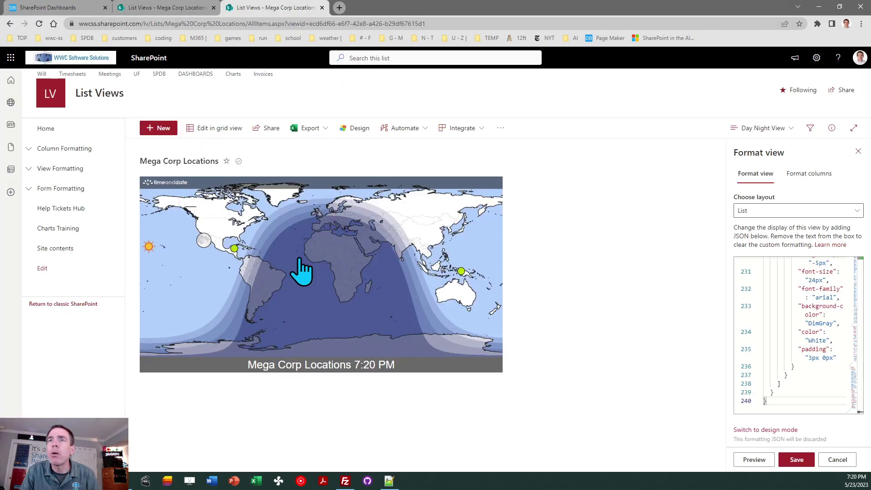
click(39, 23)
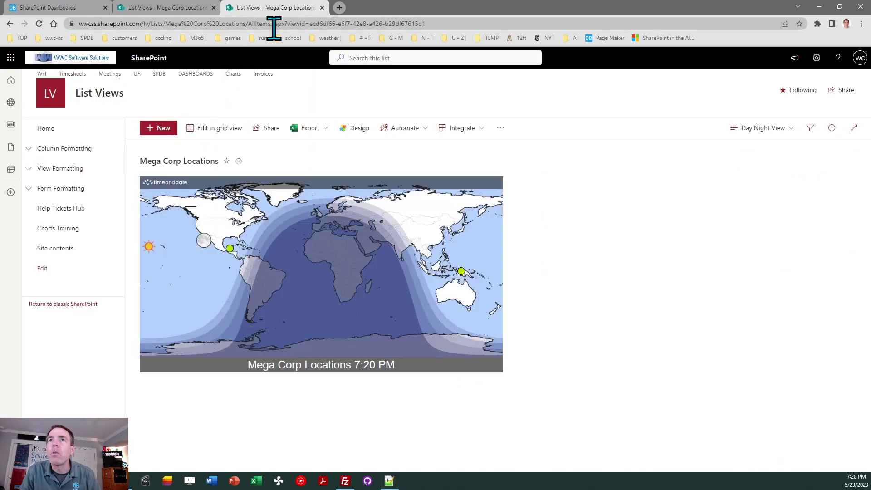
click(175, 9)
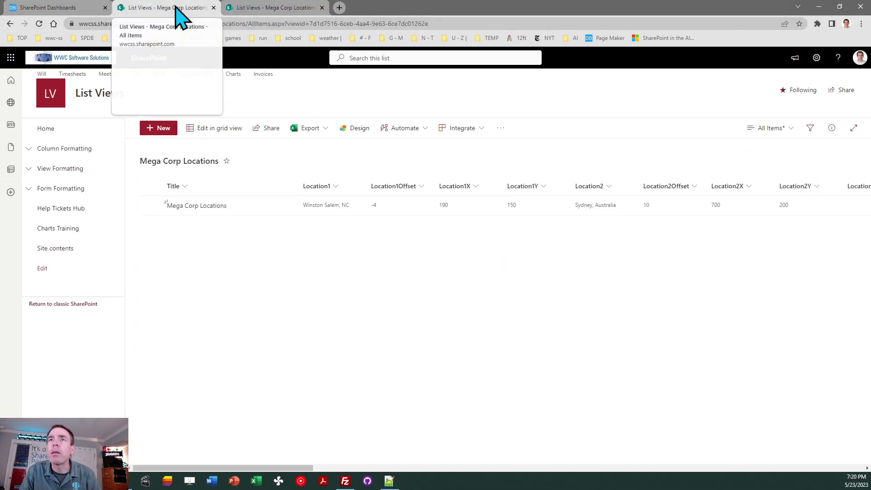
Step: Set Winston Salem's Location1Y to 110 and Location1X back to 200, saving the grid edits
click(207, 132)
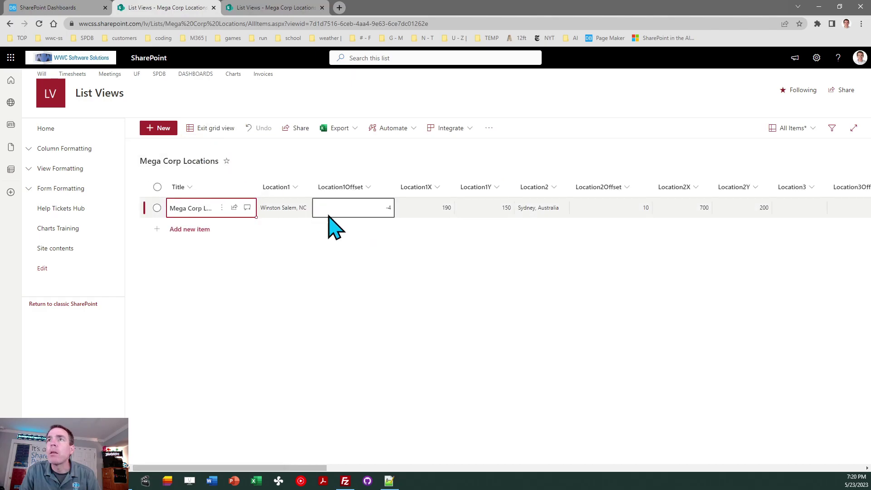
click(482, 210)
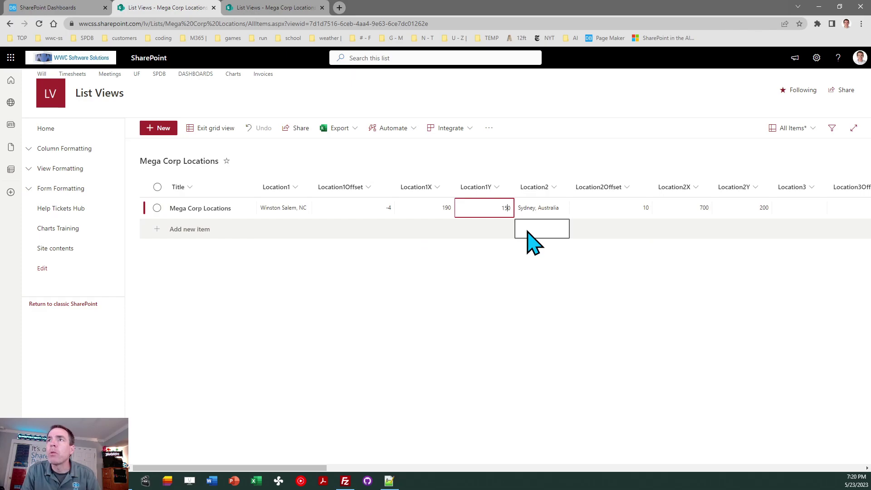
click(439, 207)
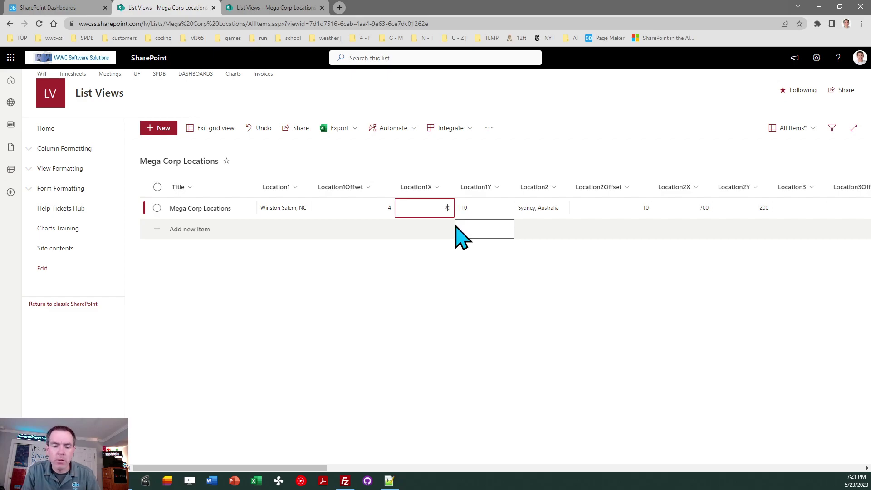
click(202, 129)
Step: Reload the Day Night View map to see Winston Salem's new marker, then return to All Items
click(253, 8)
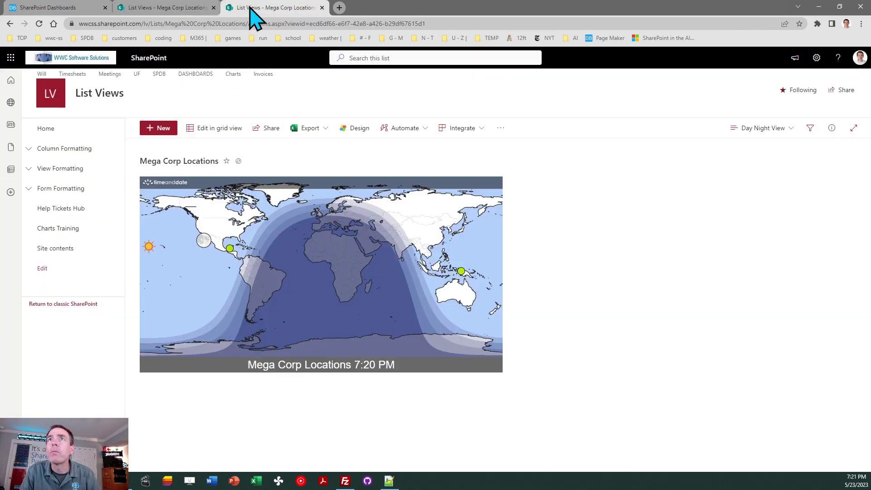
click(39, 24)
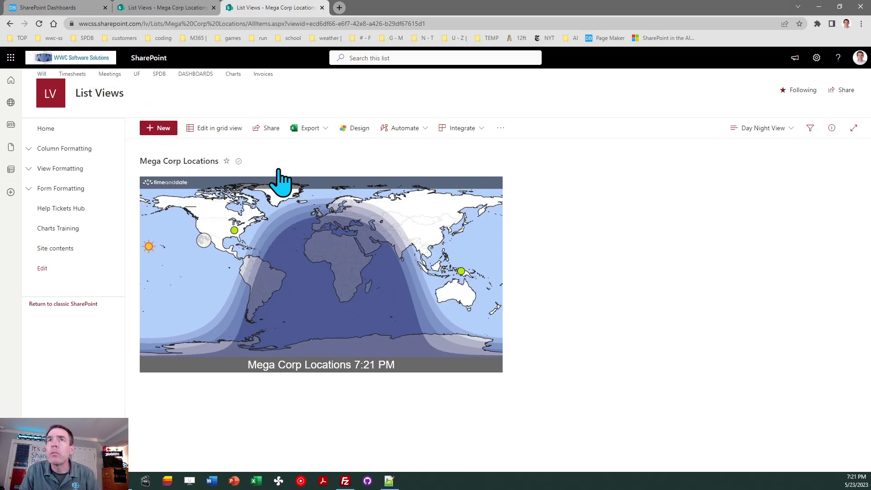
click(175, 7)
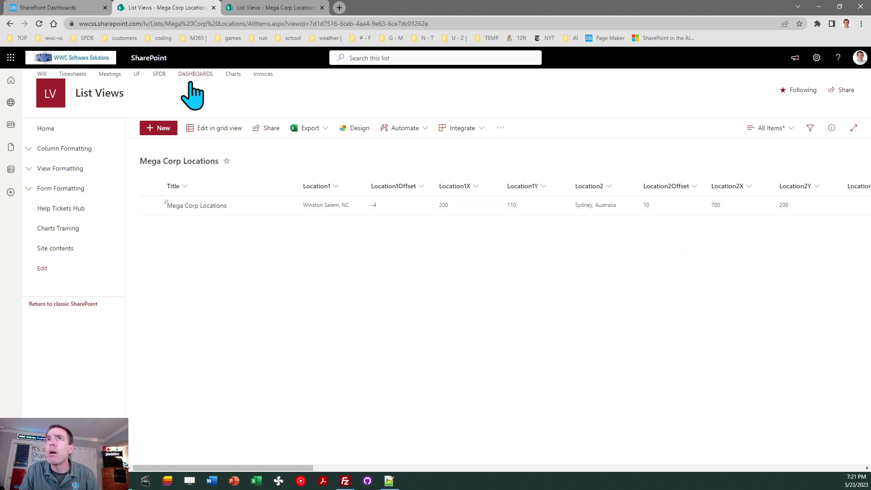
Step: Set Sydney's Location2Y to 250 and adjust its Location2X in grid view, saving the edits
click(254, 9)
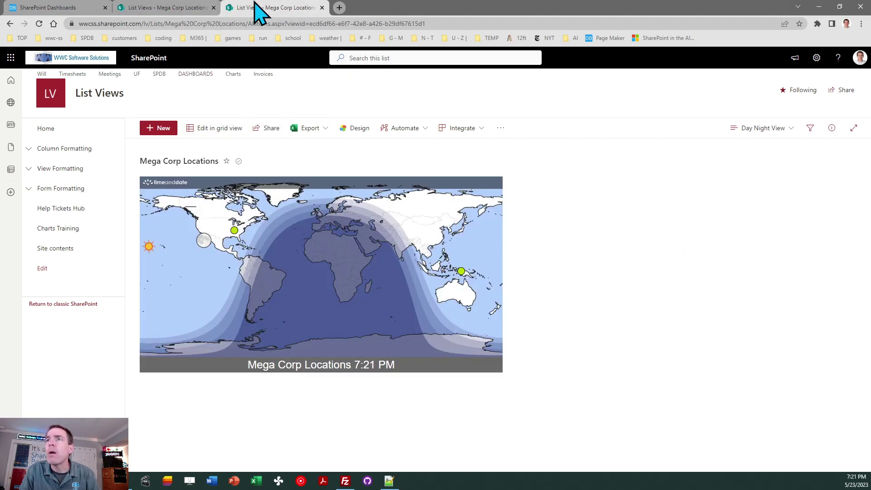
click(186, 9)
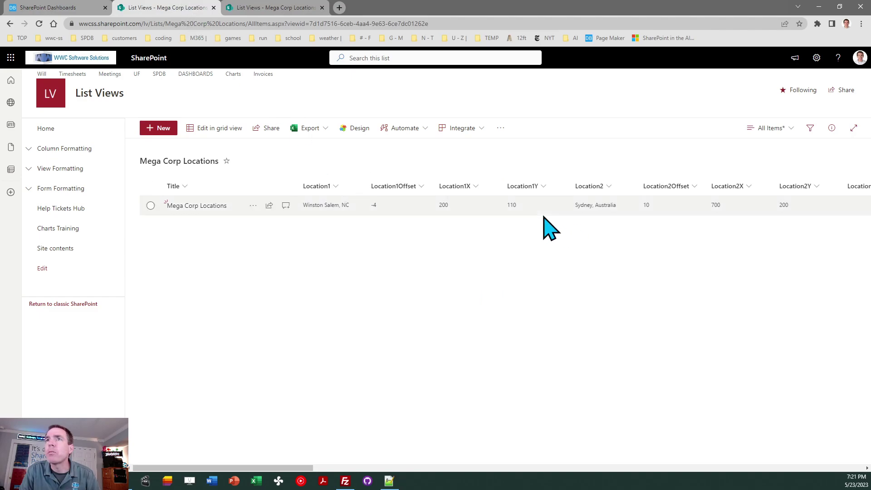
click(213, 128)
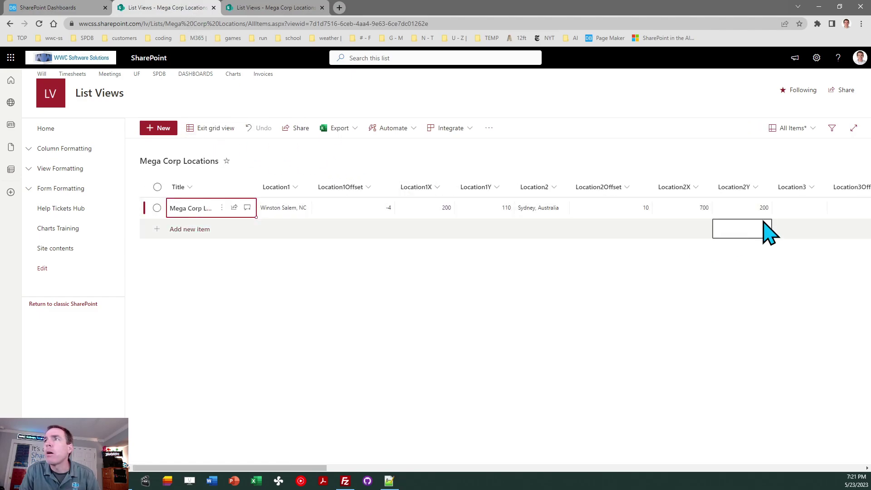
click(738, 206)
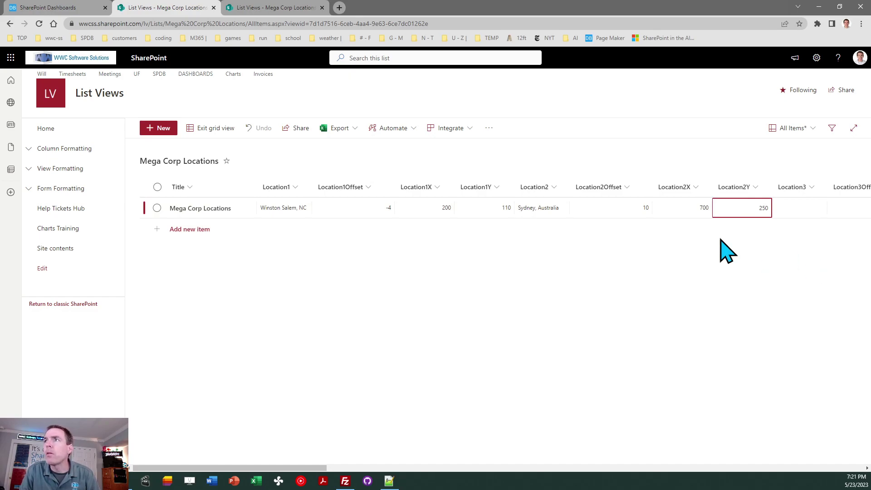
click(691, 209)
click(698, 208)
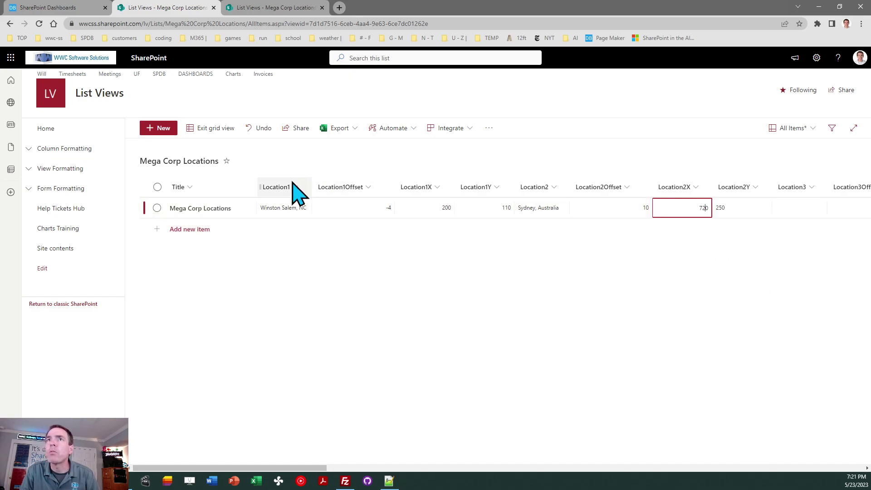
click(214, 129)
click(271, 7)
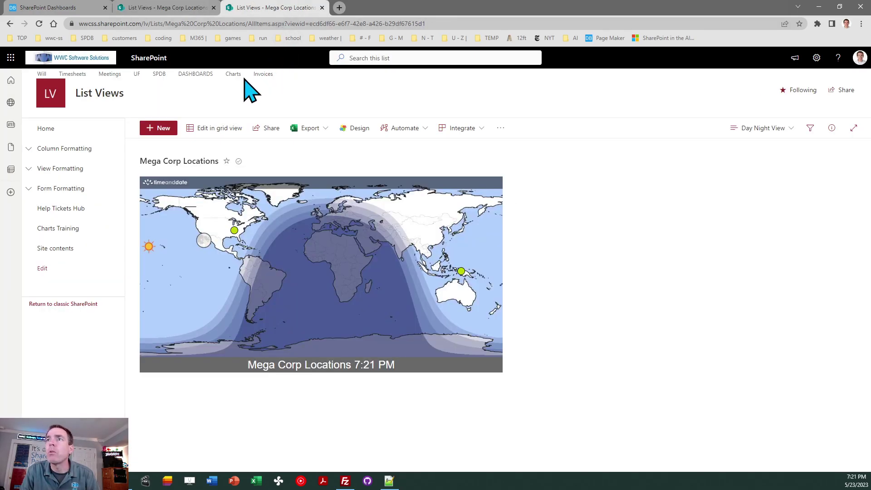
Step: Reload the Day Night View map and check the Sydney pin on Australia's east coast
click(39, 24)
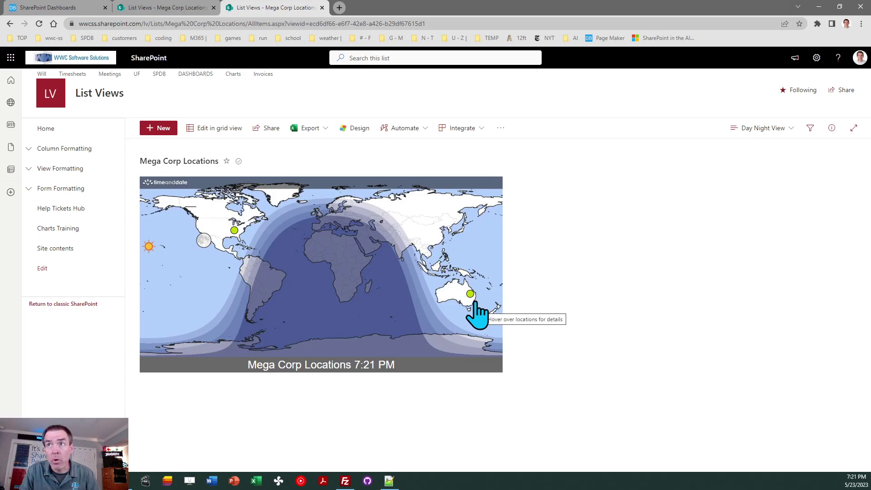
mouse_move(470, 296)
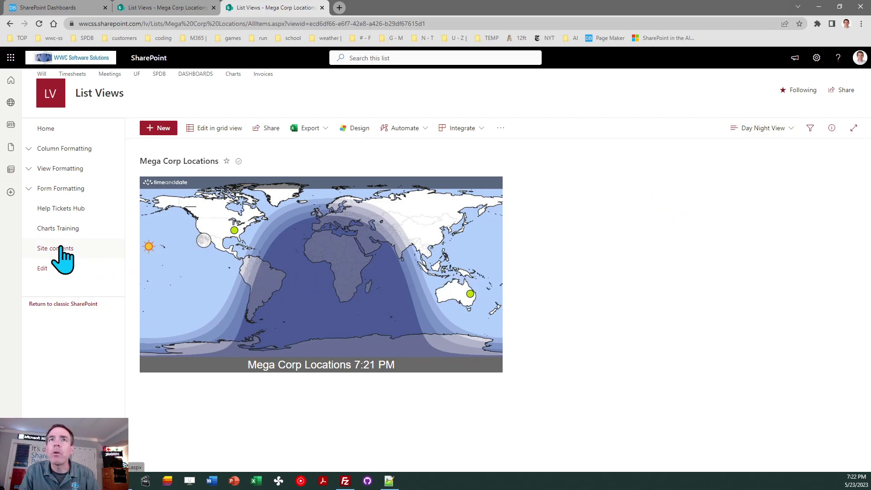
Step: Create a Blank site page from Home and title it 'Locations Day + Time Map'
click(47, 129)
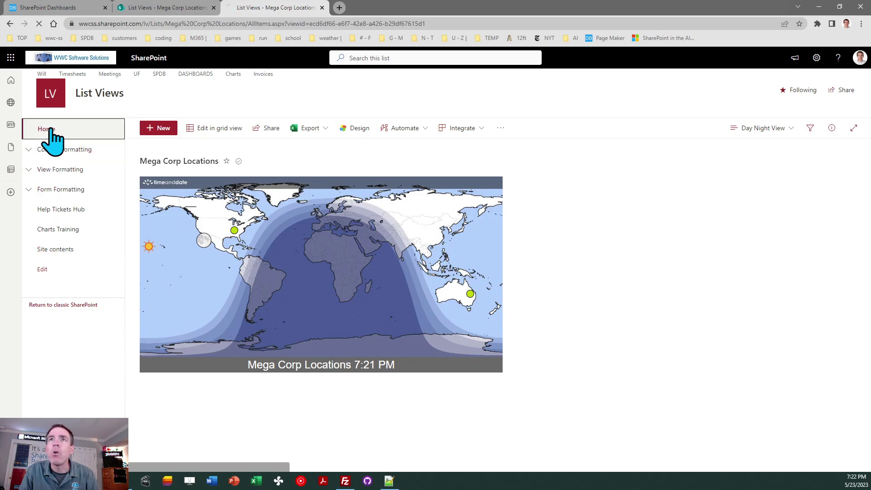
click(172, 127)
click(171, 181)
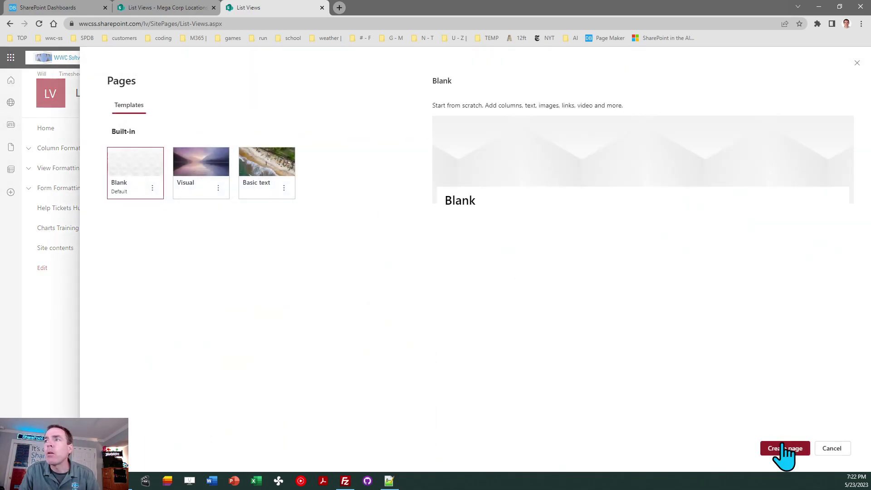
click(784, 451)
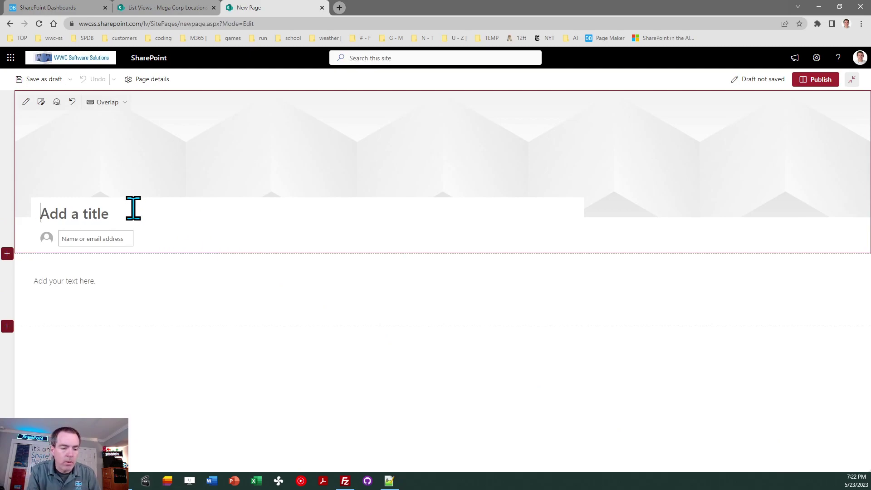
text(Locations Day + Time Map)
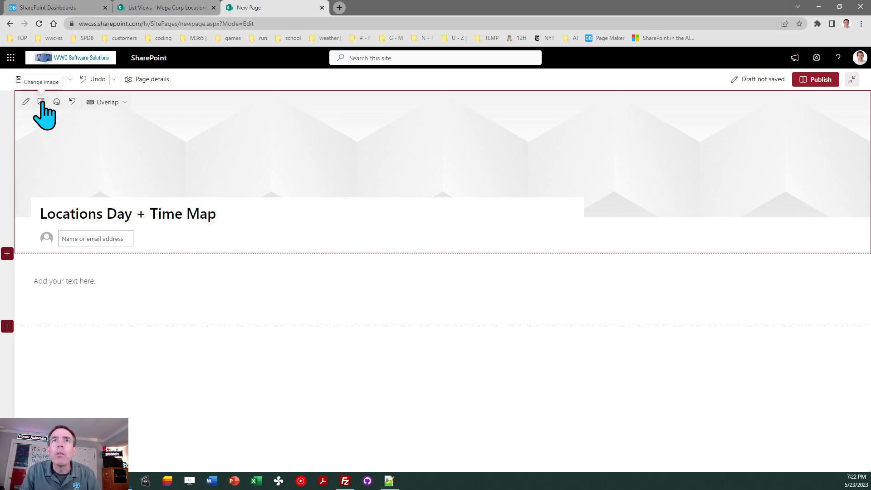
Step: Insert the wood-grain stock photo as the page header image
click(40, 102)
click(113, 144)
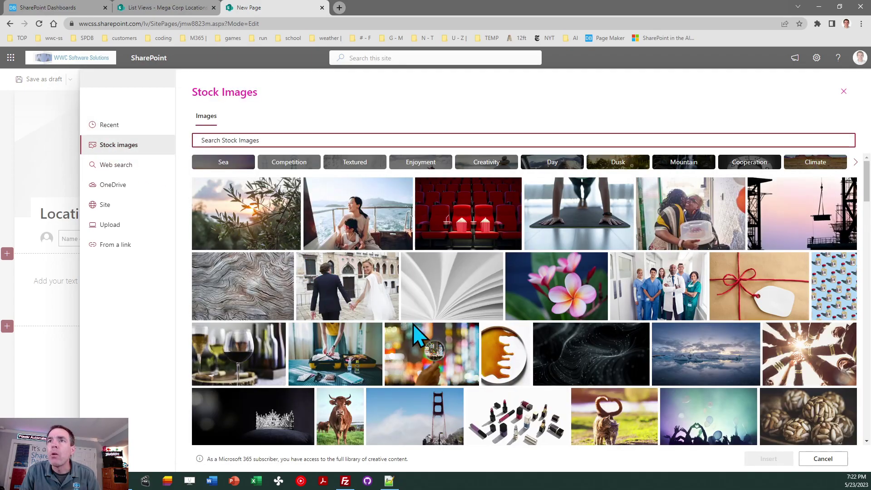
click(237, 304)
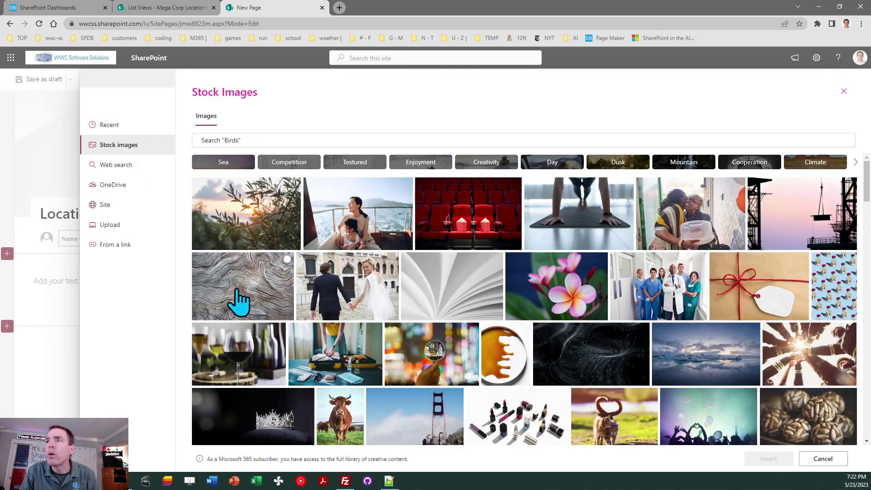
click(778, 458)
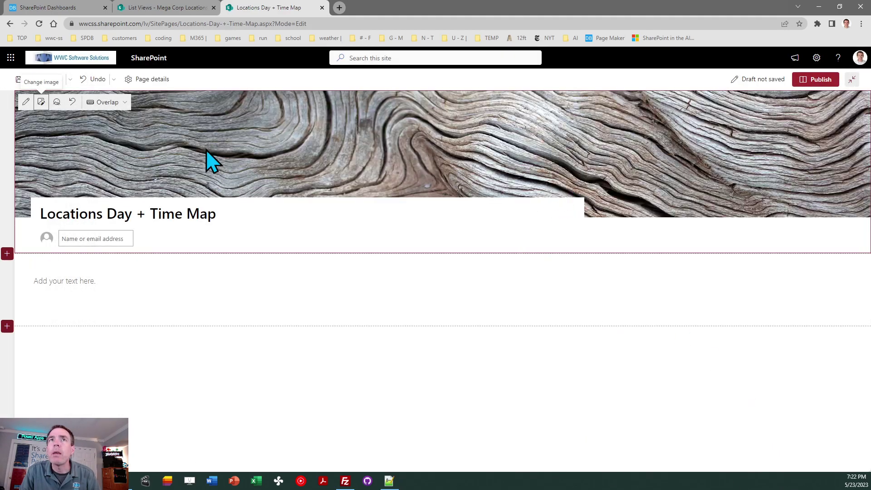
Step: Set the title area layout to Image and title so the title overlays the banner
click(26, 102)
click(753, 173)
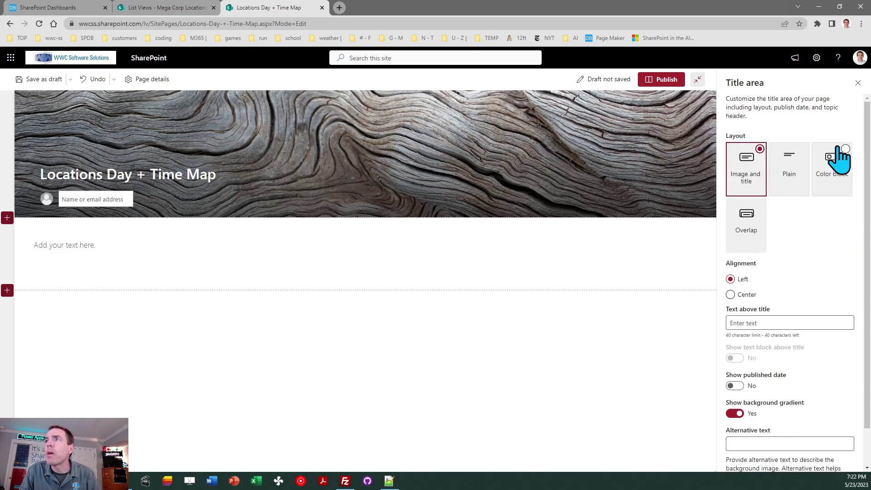
click(857, 83)
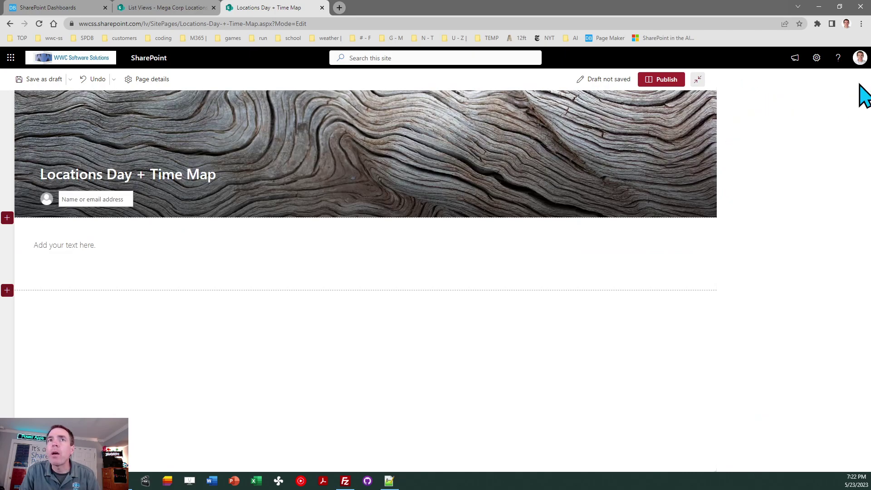
Step: Delete the empty text block and add a List web part showing Mega Corp Locations
click(202, 248)
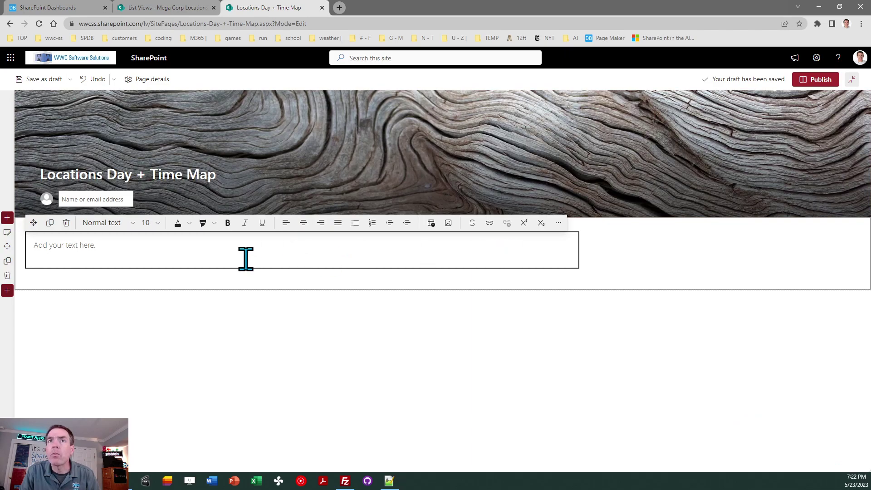
click(66, 222)
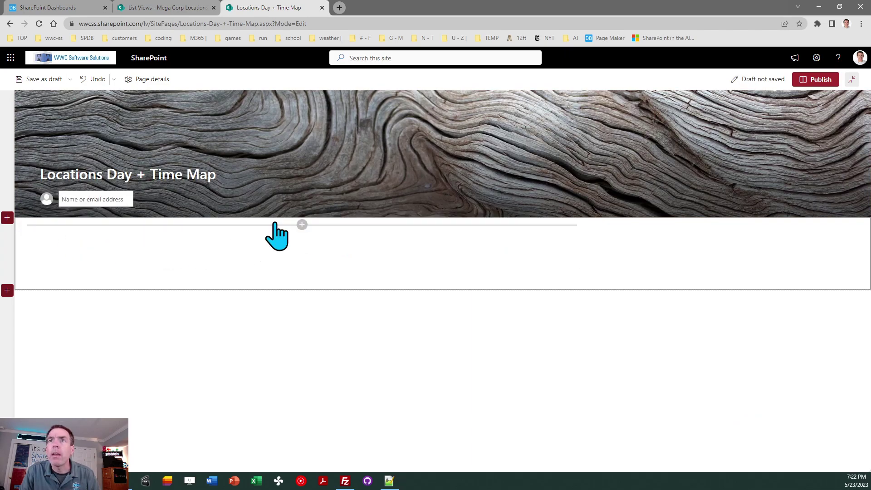
click(302, 224)
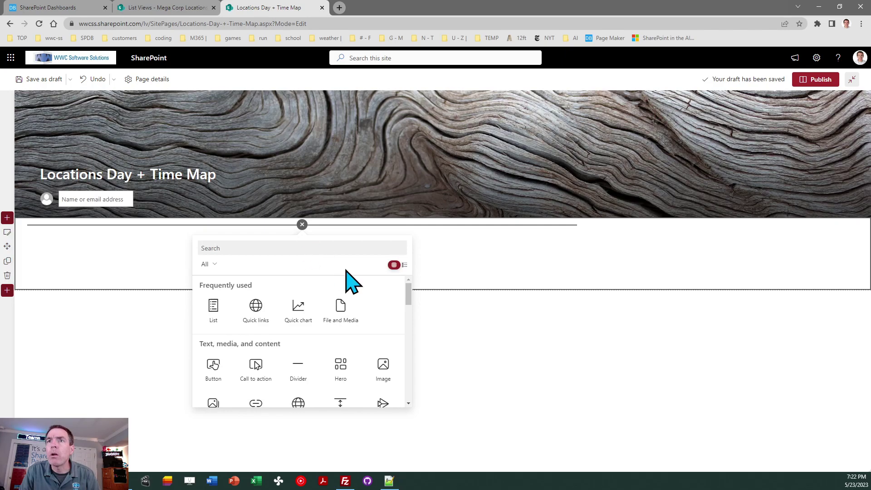
click(217, 311)
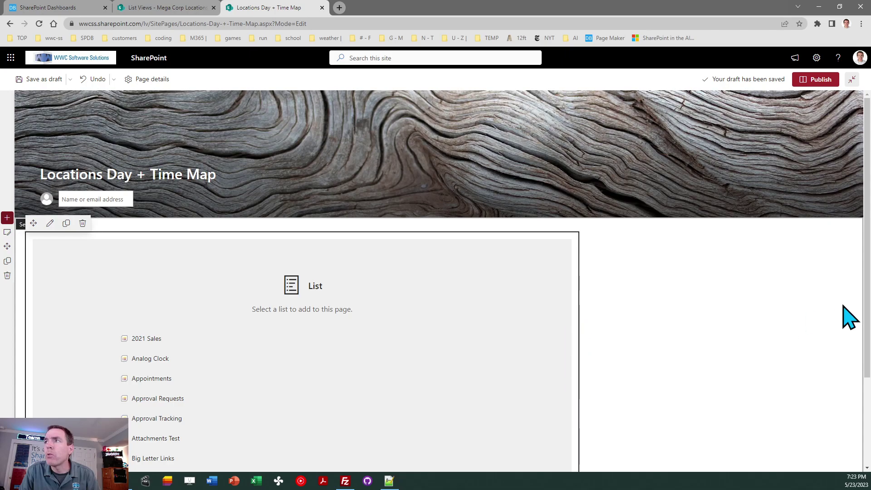
scroll(510, 368, down, 3)
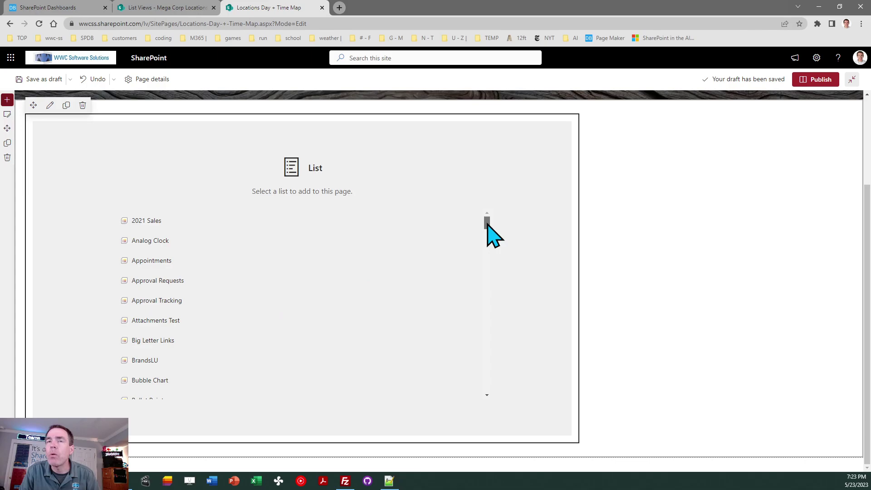
drag(487, 223, 487, 296)
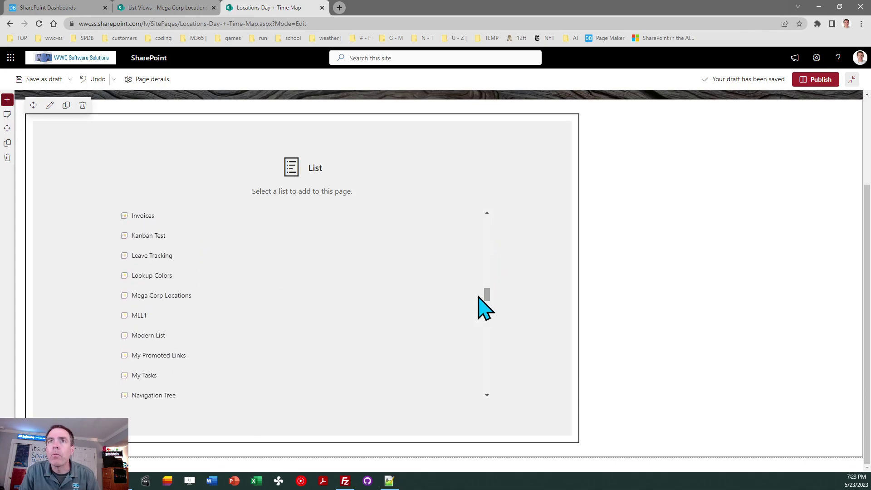
click(174, 296)
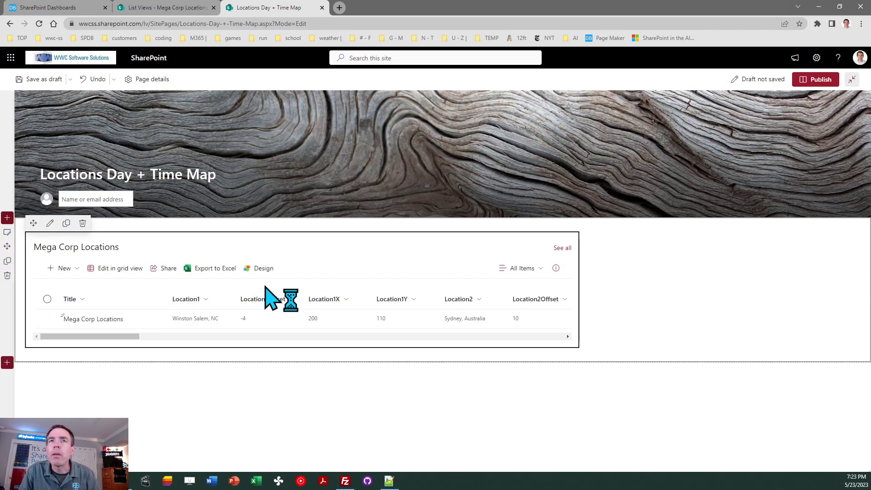
Step: Set the list web part to Day Night View with command bar and See all link hidden
click(50, 223)
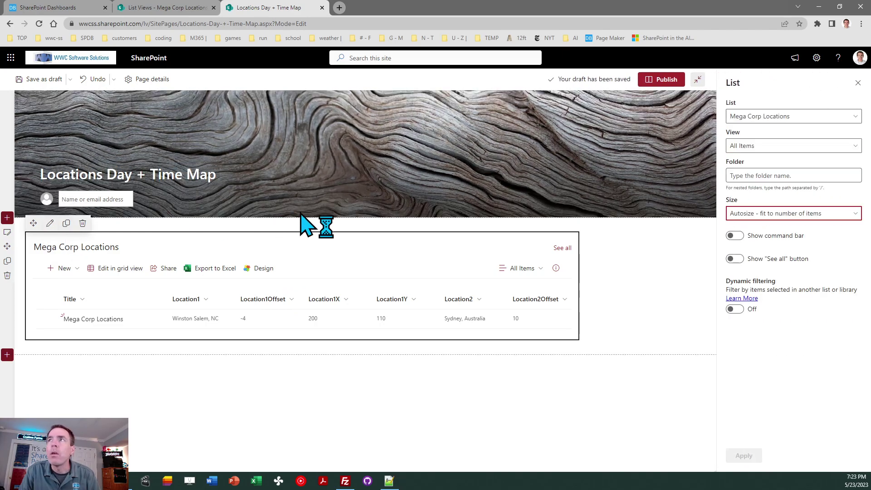
click(816, 146)
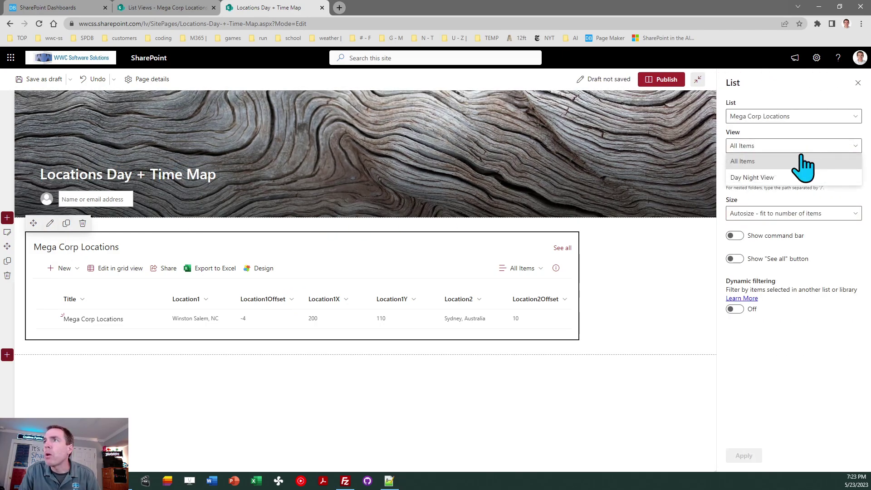
click(784, 177)
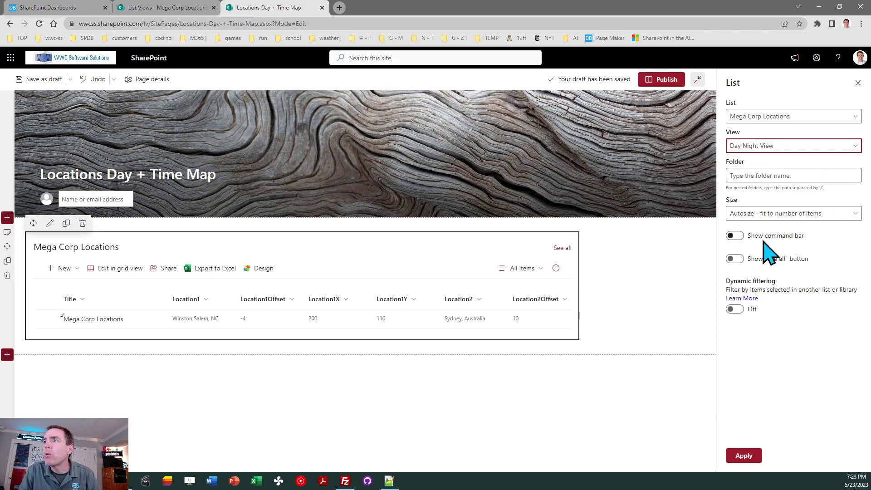
click(732, 235)
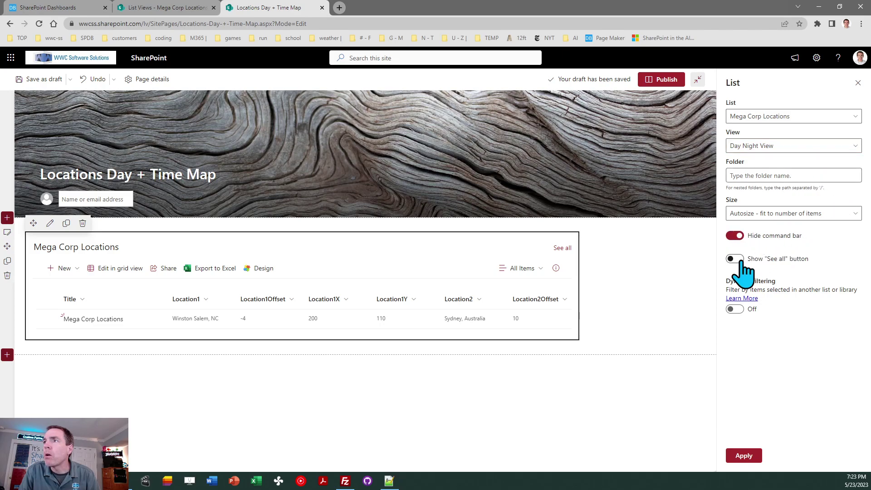
click(735, 259)
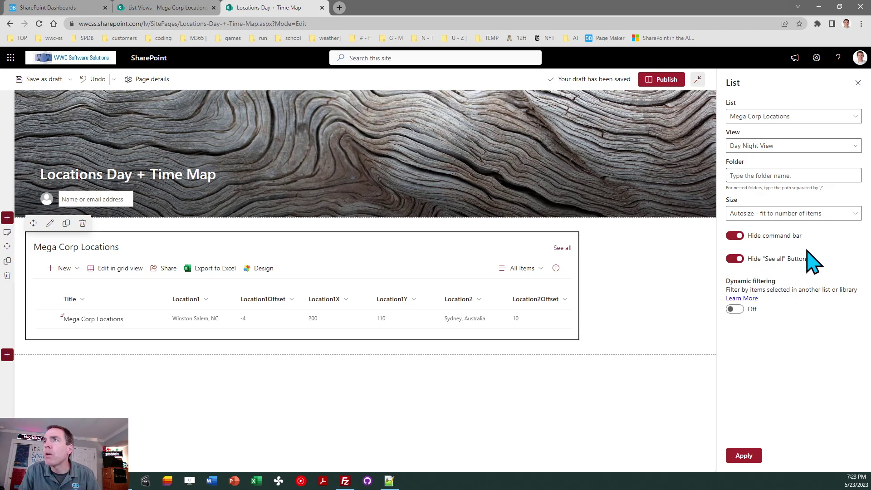
click(749, 455)
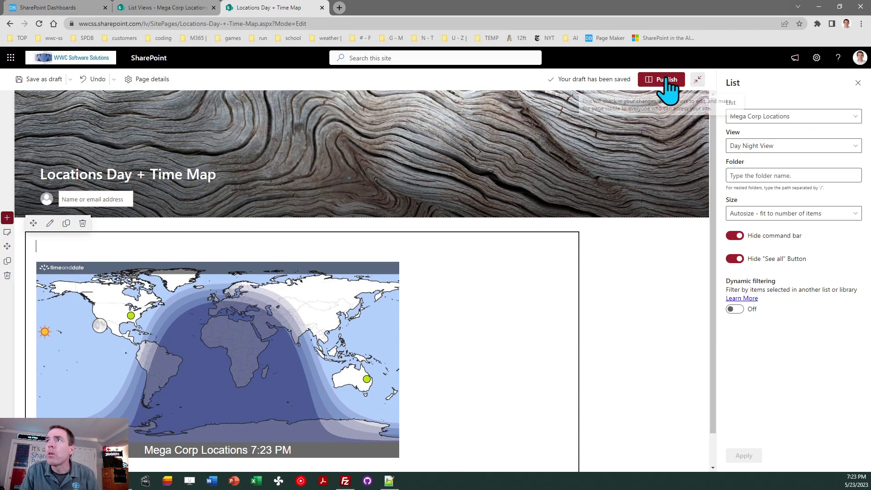
Step: Publish the Locations Day + Time Map page, dismiss the promotion panel, and review the map
click(665, 82)
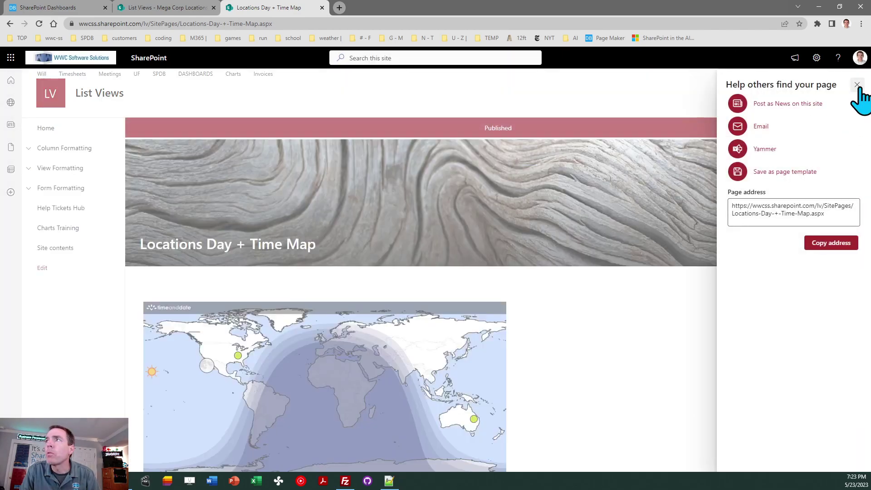
click(856, 84)
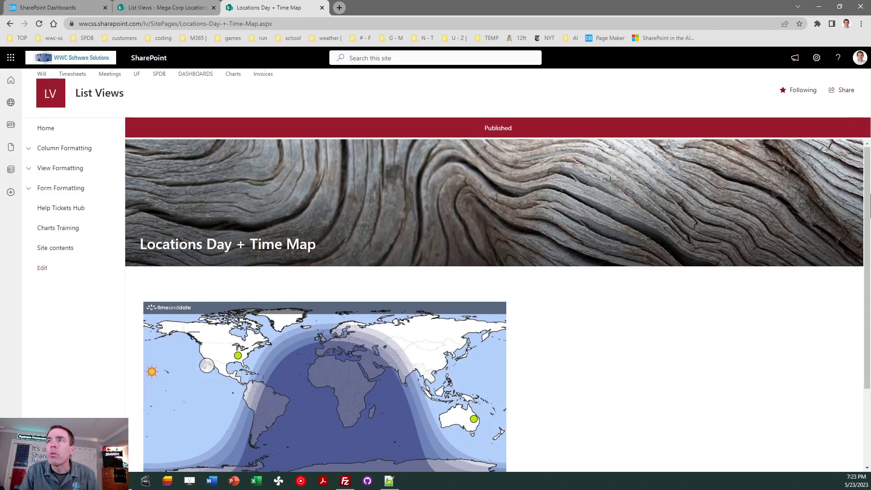
scroll(498, 303, down, 2)
scroll(498, 304, up, 1)
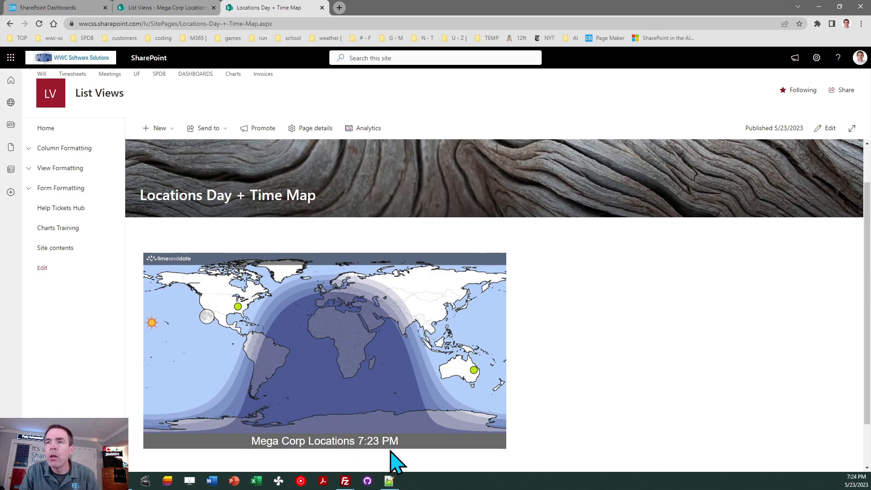
mouse_move(237, 308)
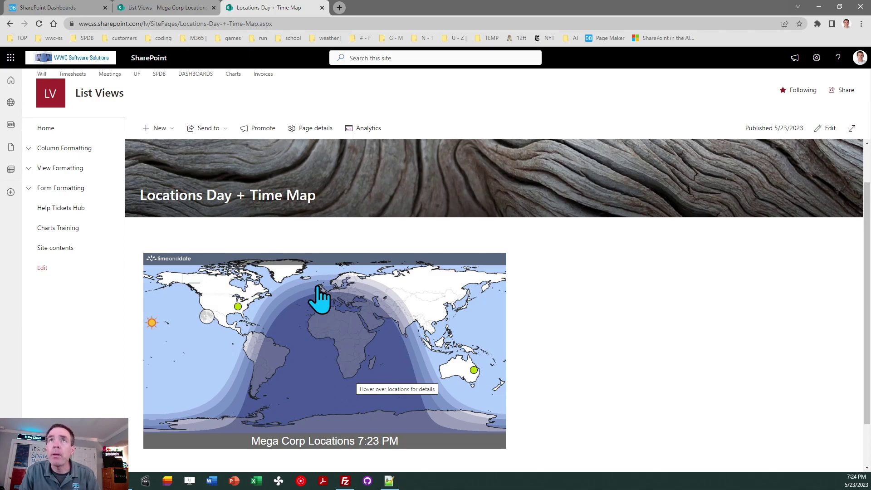
Step: In the map builder, set Pin Size to 20 and enable Multicolor Pins, then return to the page
click(156, 8)
click(59, 8)
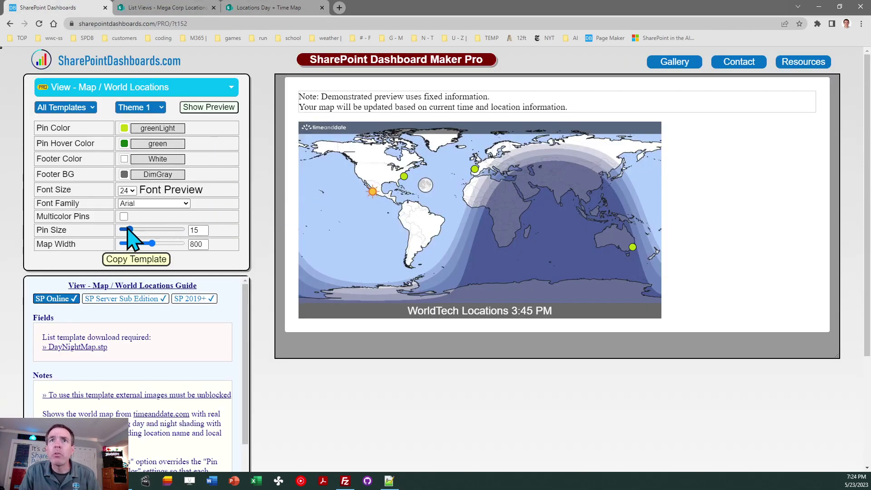
drag(131, 229, 137, 230)
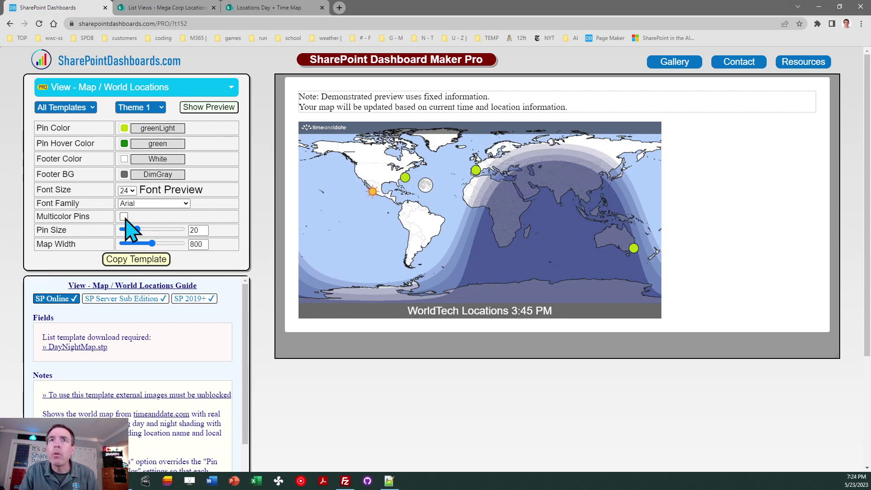
click(124, 216)
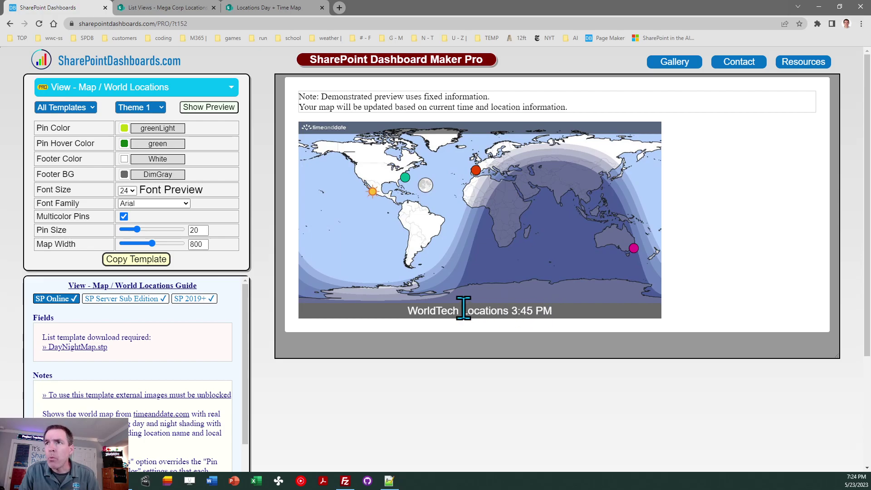
drag(509, 310, 408, 311)
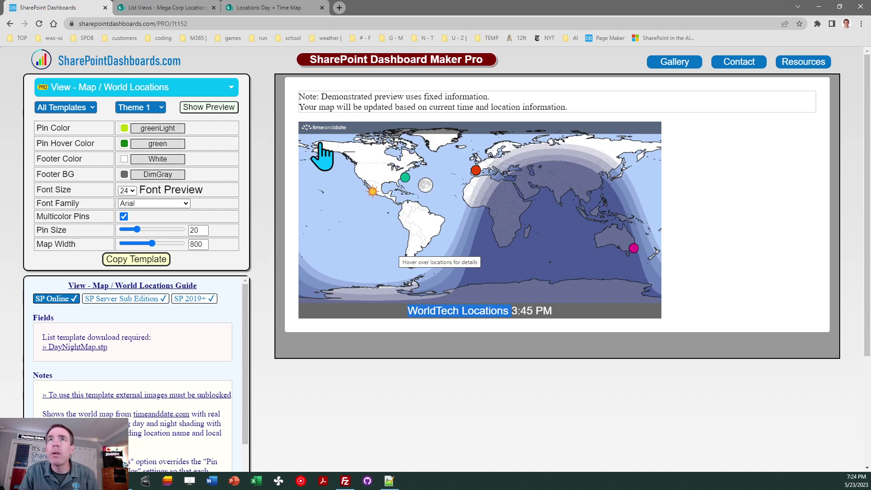
click(272, 8)
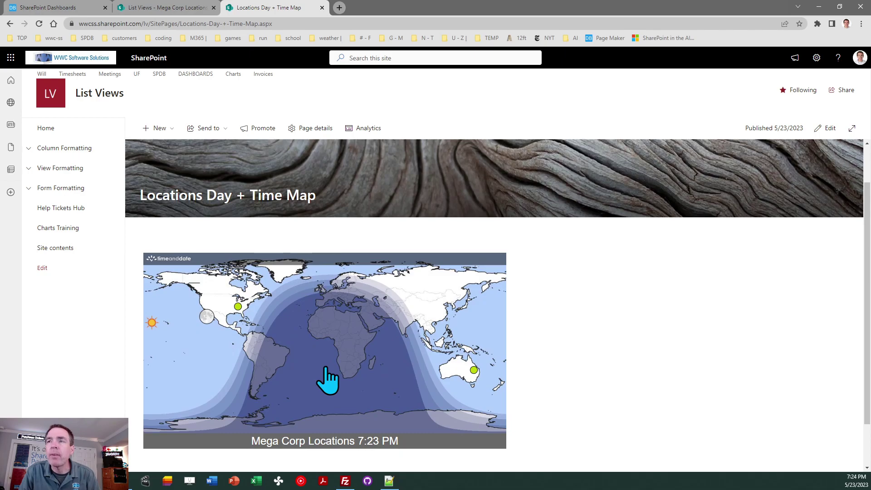